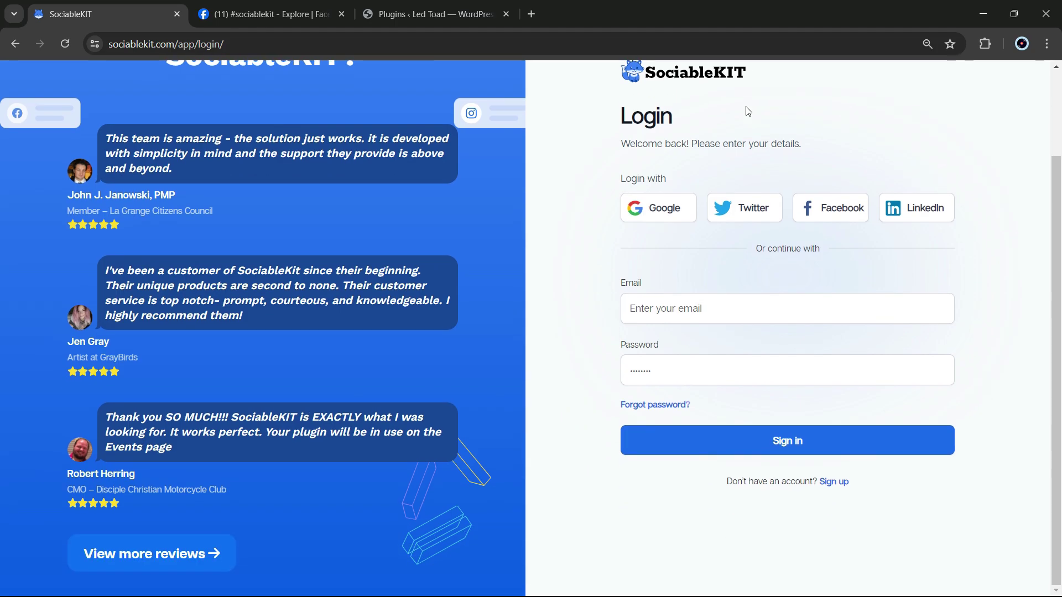
- Sign in to the account and choose Facebook Hashtag Feed as the new widget's type
{"action": "left_click", "coordinate": [788, 437]}
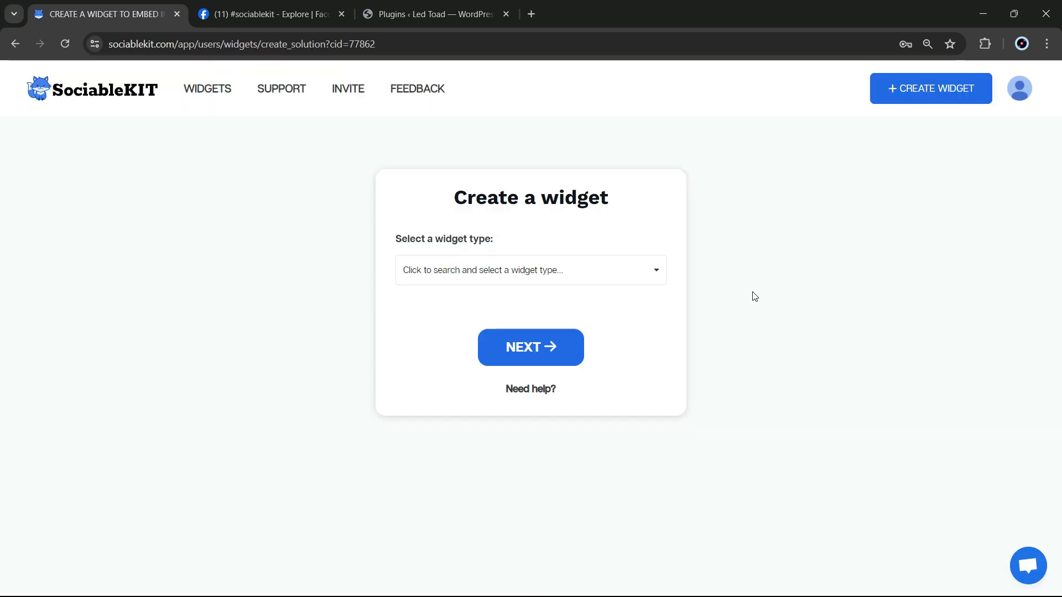
{"action": "left_click", "coordinate": [599, 273]}
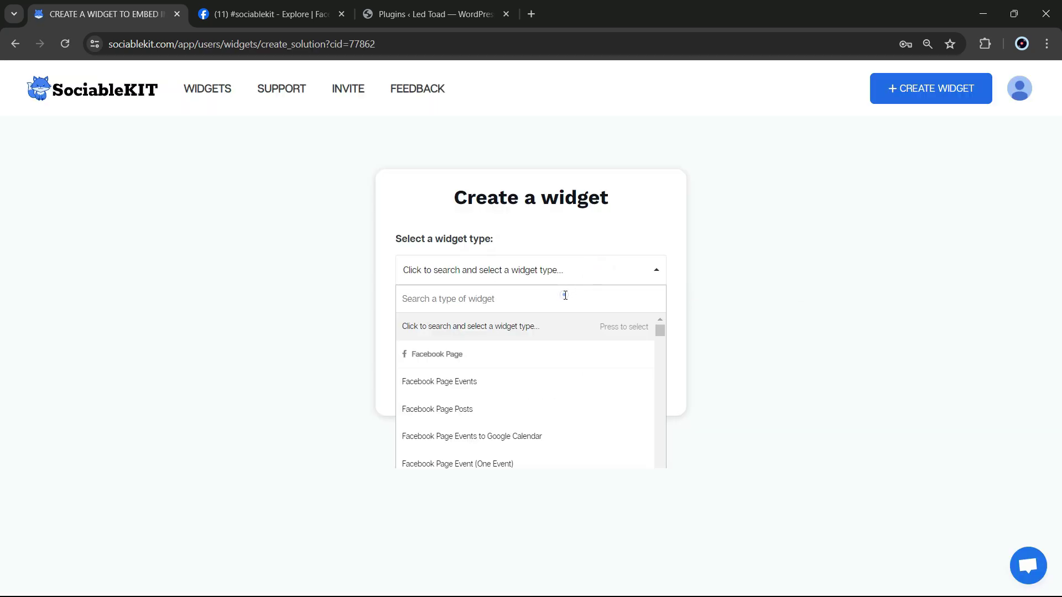
{"action": "left_click", "coordinate": [565, 295]}
{"action": "type", "text": "facebo"}
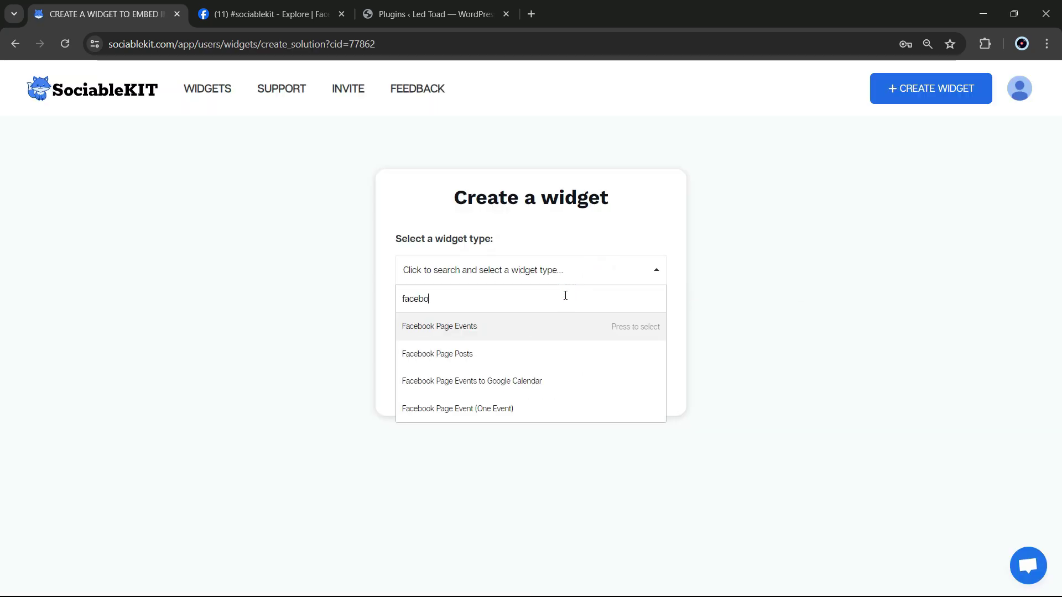
{"action": "type", "text": "ok ha"}
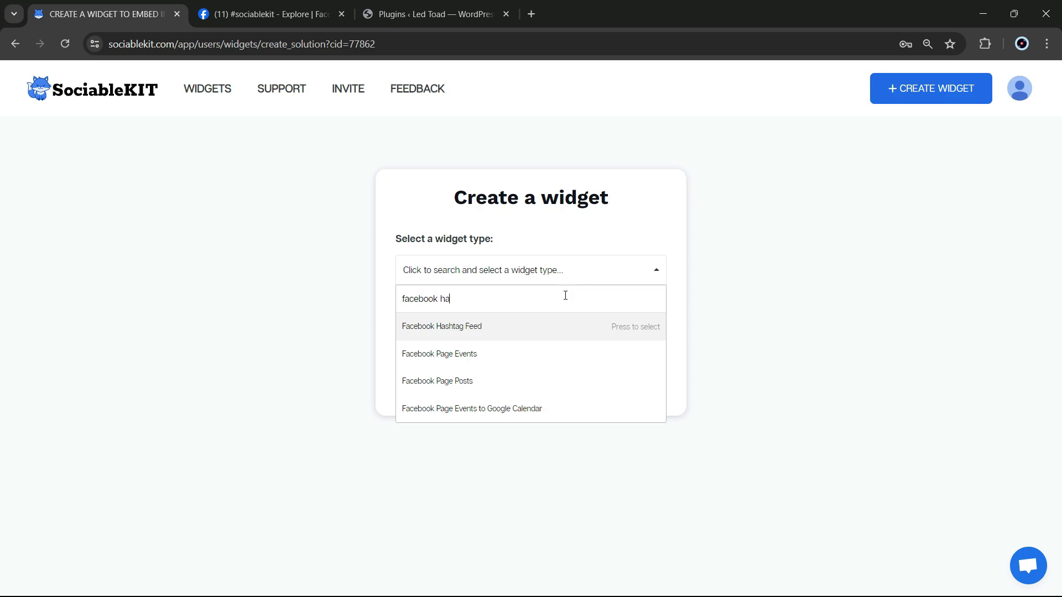
{"action": "type", "text": "shtag feed"}
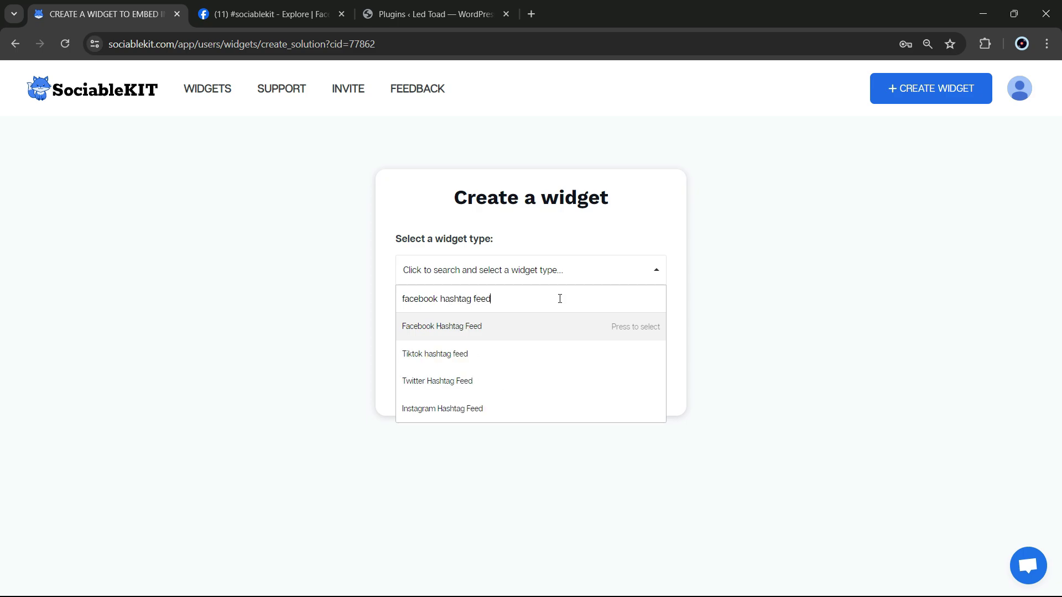
{"action": "left_click", "coordinate": [468, 335]}
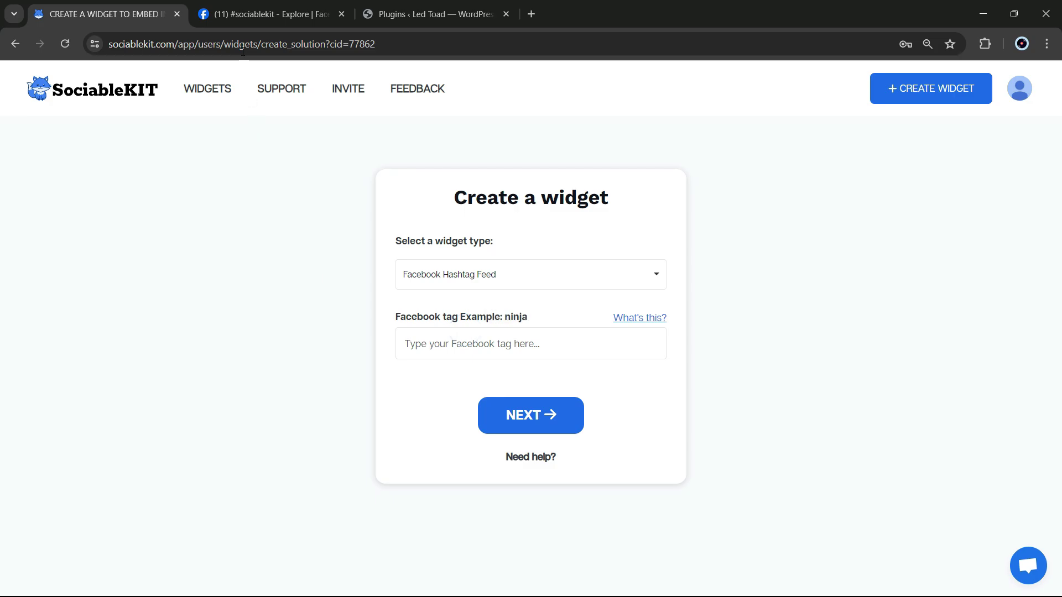
- Copy the hashtag sociablekit from the Facebook hashtag page, enter it as the widget's Facebook tag and proceed to create the widget
{"action": "left_click", "coordinate": [244, 16]}
{"action": "left_click", "coordinate": [213, 45]}
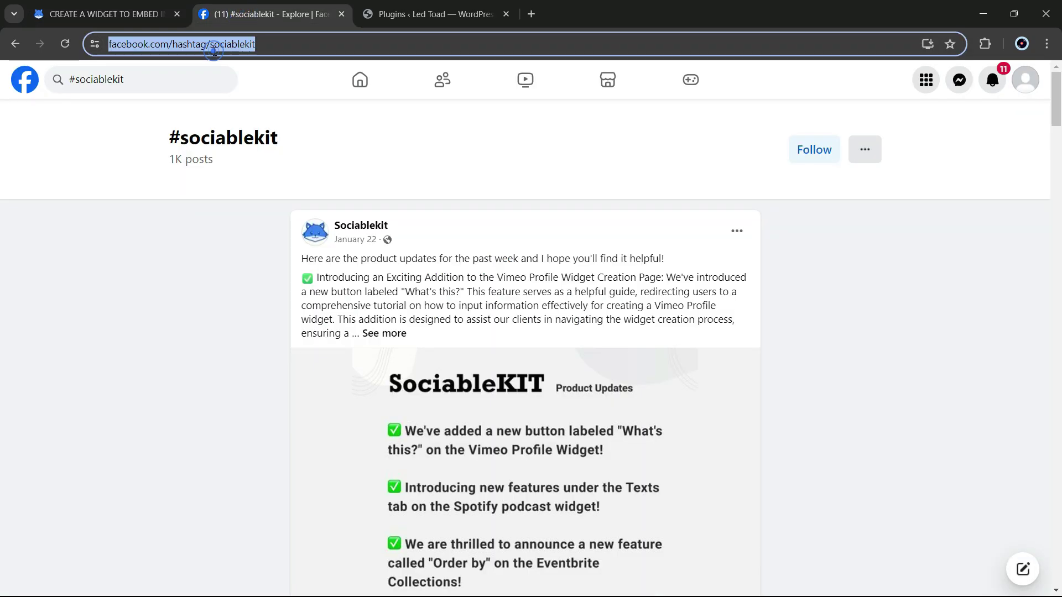
{"action": "right_click", "coordinate": [214, 53]}
{"action": "left_click", "coordinate": [270, 176]}
{"action": "left_click", "coordinate": [87, 17]}
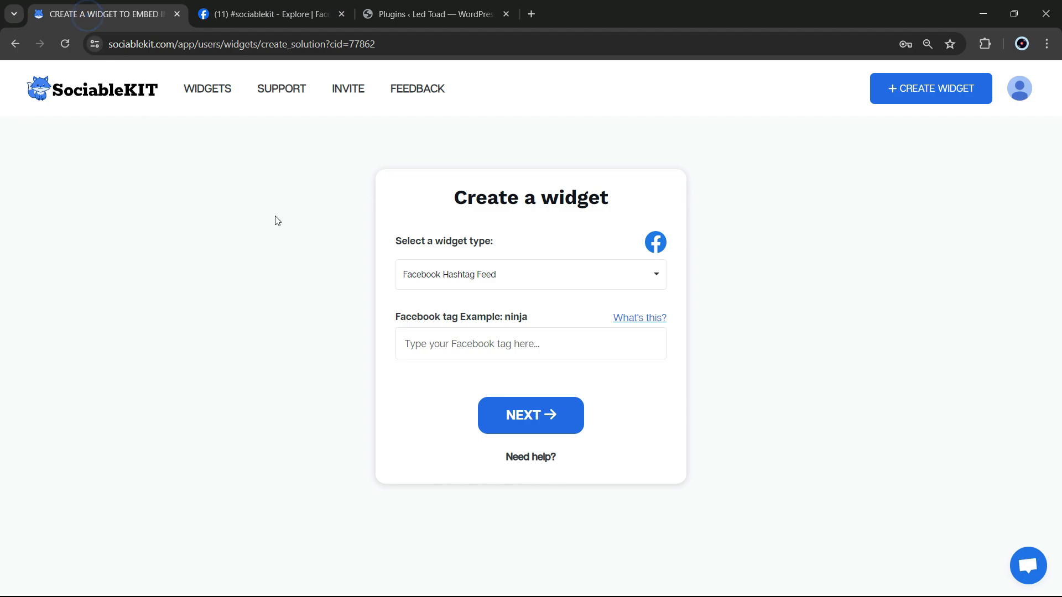
{"action": "right_click", "coordinate": [431, 341]}
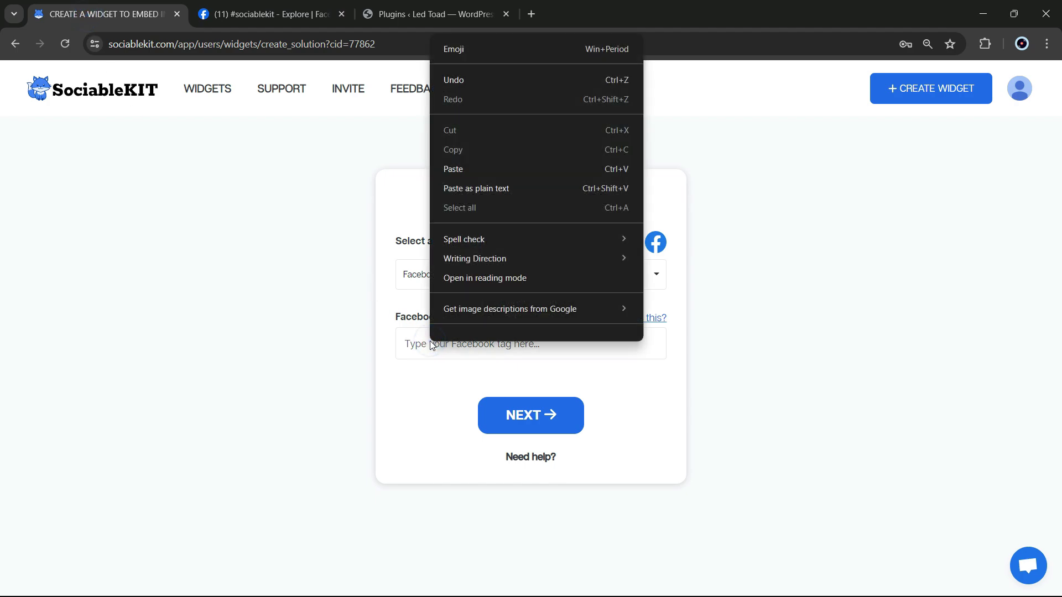
{"action": "left_click", "coordinate": [467, 181]}
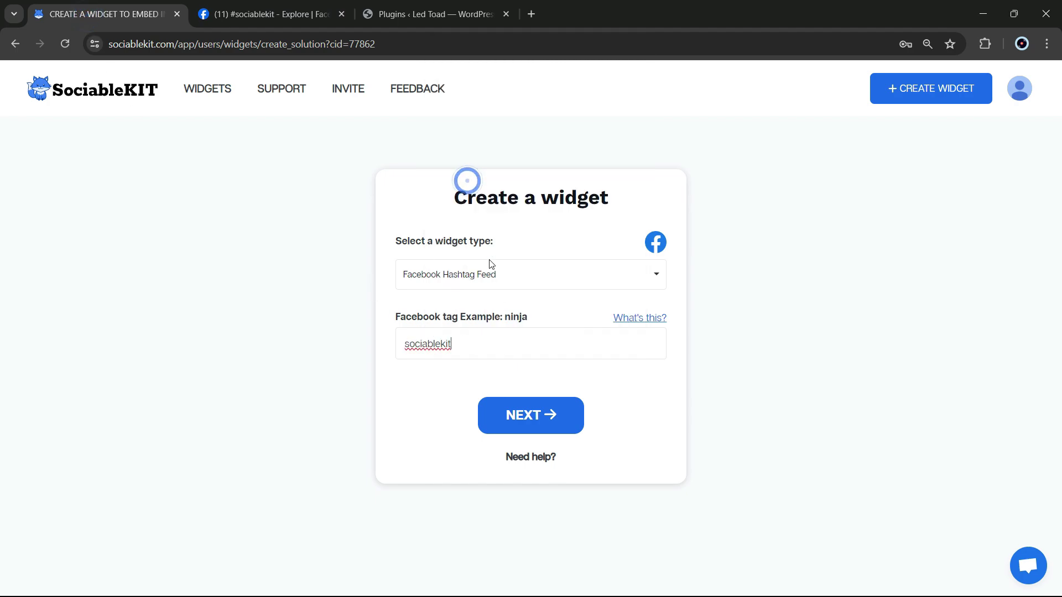
{"action": "left_click", "coordinate": [531, 416]}
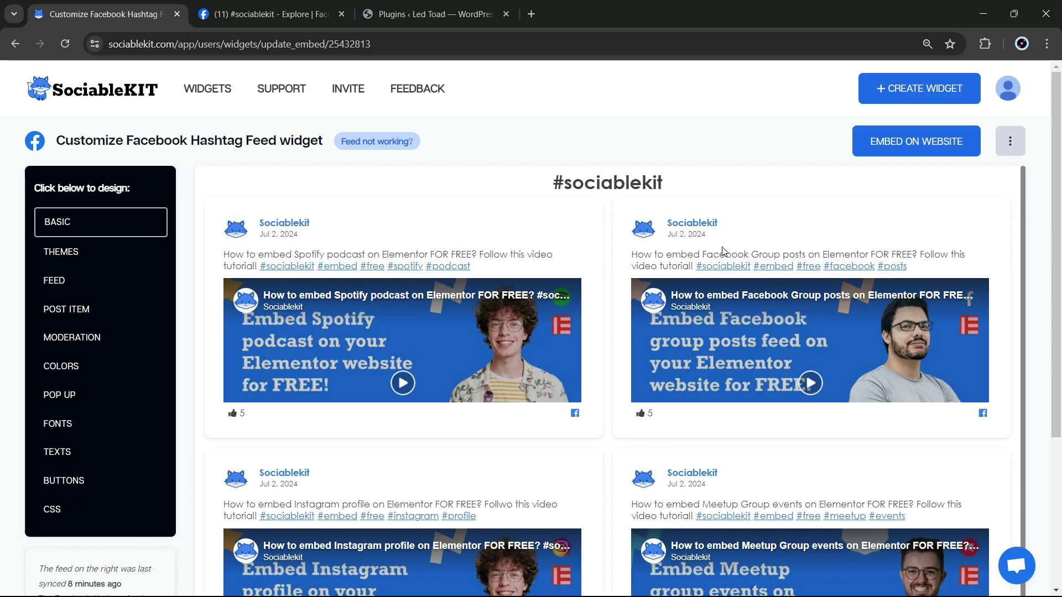
- Change the widget's color theme to Maayos Theme and confirm the change
{"action": "left_click", "coordinate": [72, 216]}
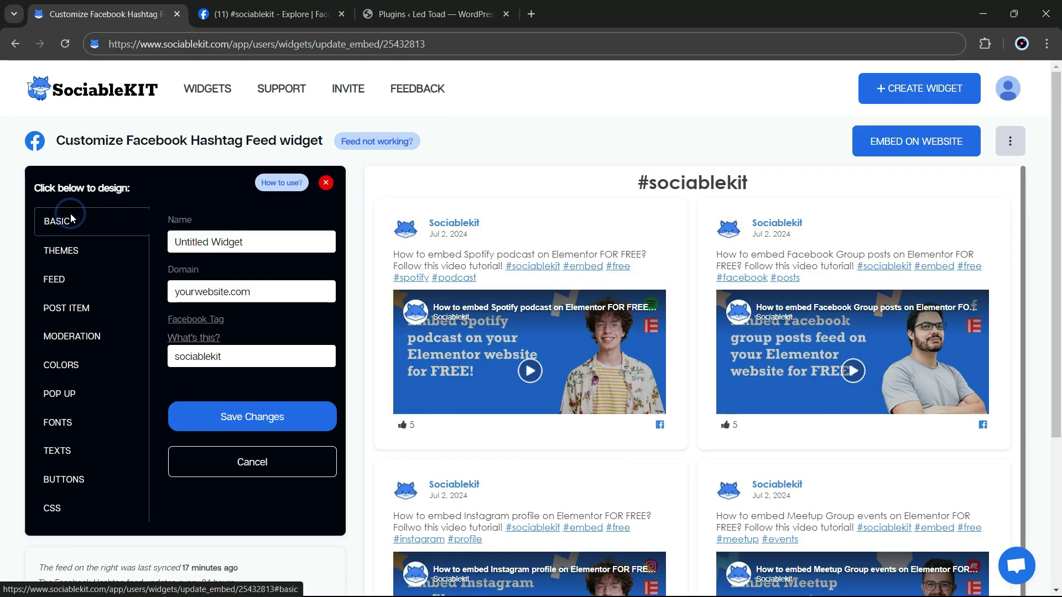
{"action": "left_click", "coordinate": [61, 259]}
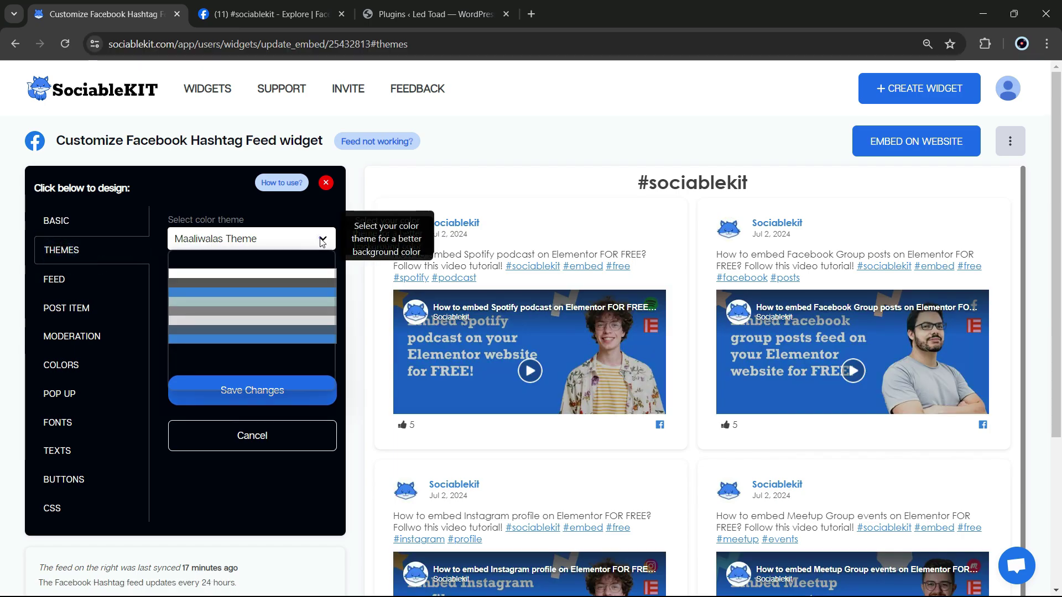
{"action": "left_click", "coordinate": [321, 240]}
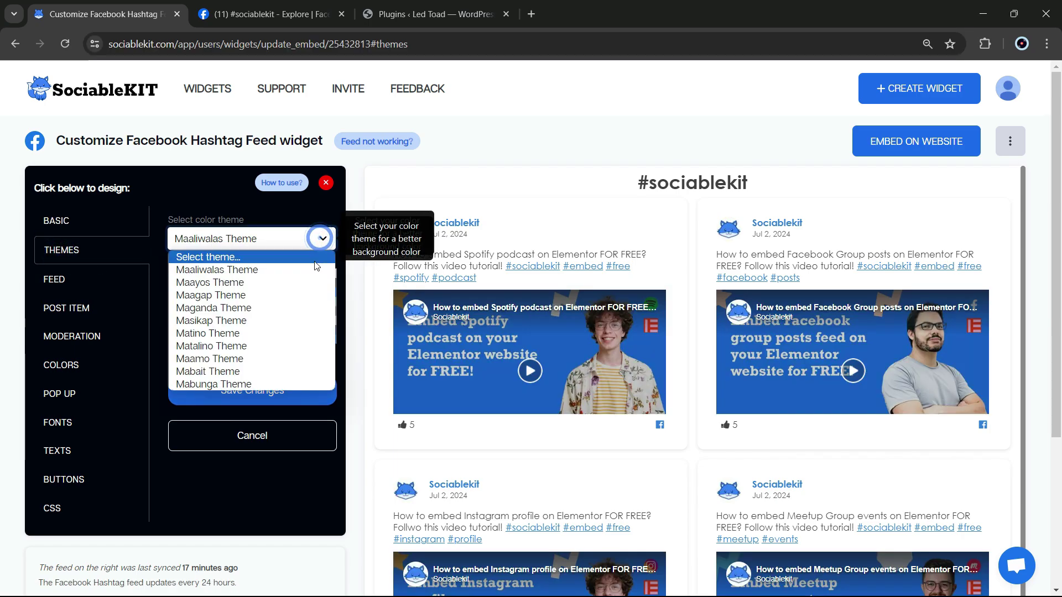
{"action": "left_click", "coordinate": [225, 283]}
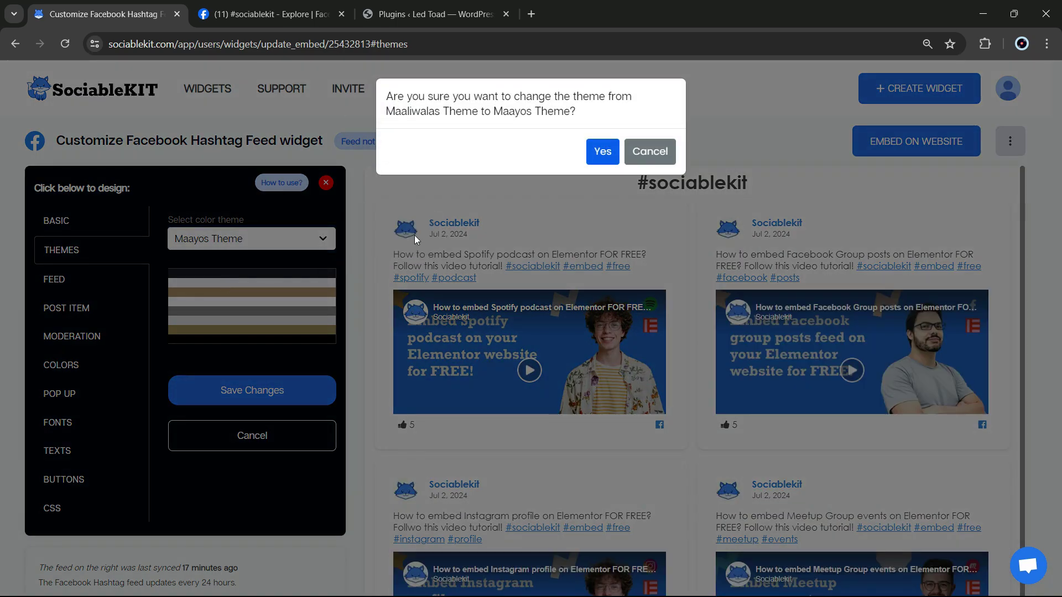
{"action": "left_click", "coordinate": [602, 161]}
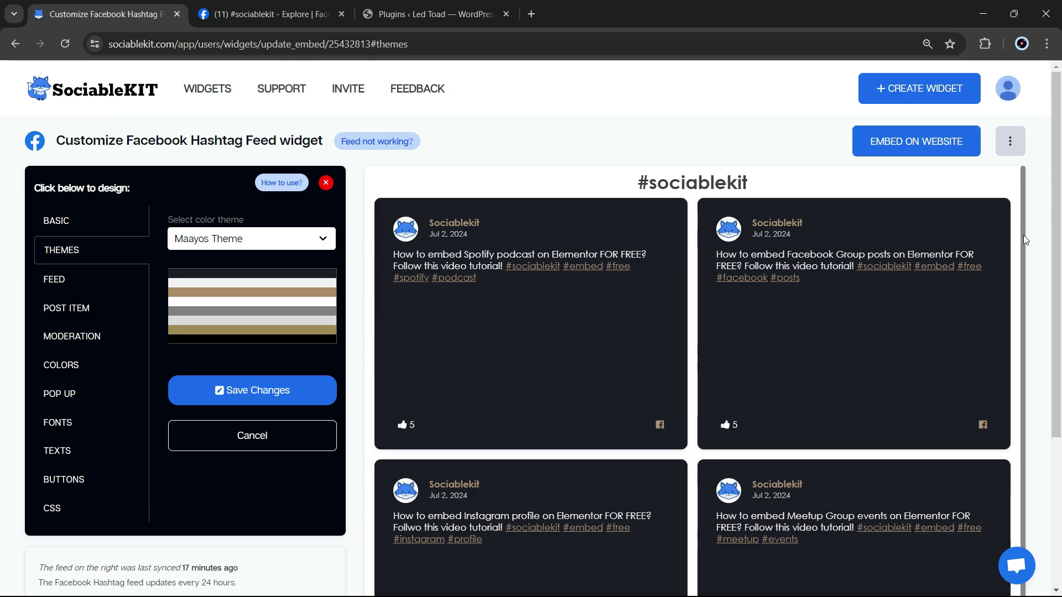
- Examine how the posts in the feed preview look with the Maayos Theme
{"action": "scroll", "coordinate": [1023, 251], "scroll_direction": "down", "scroll_amount": 3}
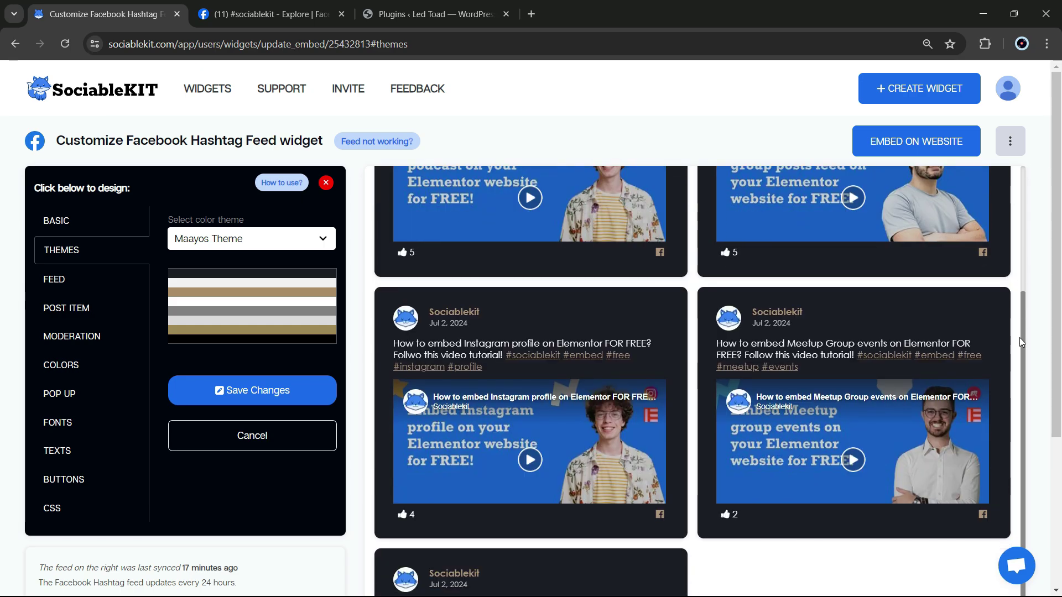
{"action": "scroll", "coordinate": [1057, 430], "scroll_direction": "down", "scroll_amount": 2}
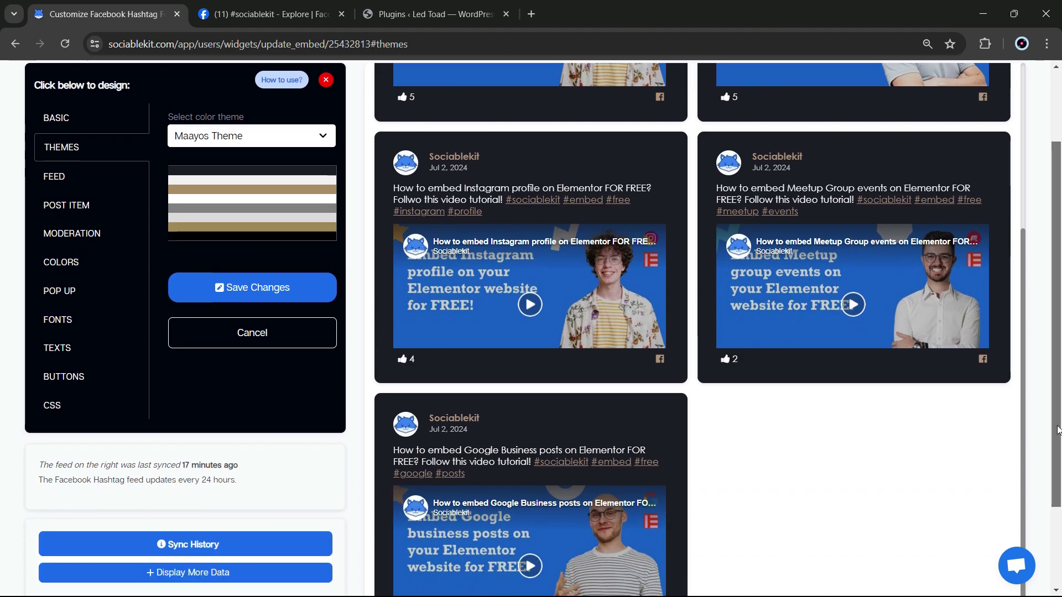
{"action": "scroll", "coordinate": [1057, 430], "scroll_direction": "down", "scroll_amount": 2}
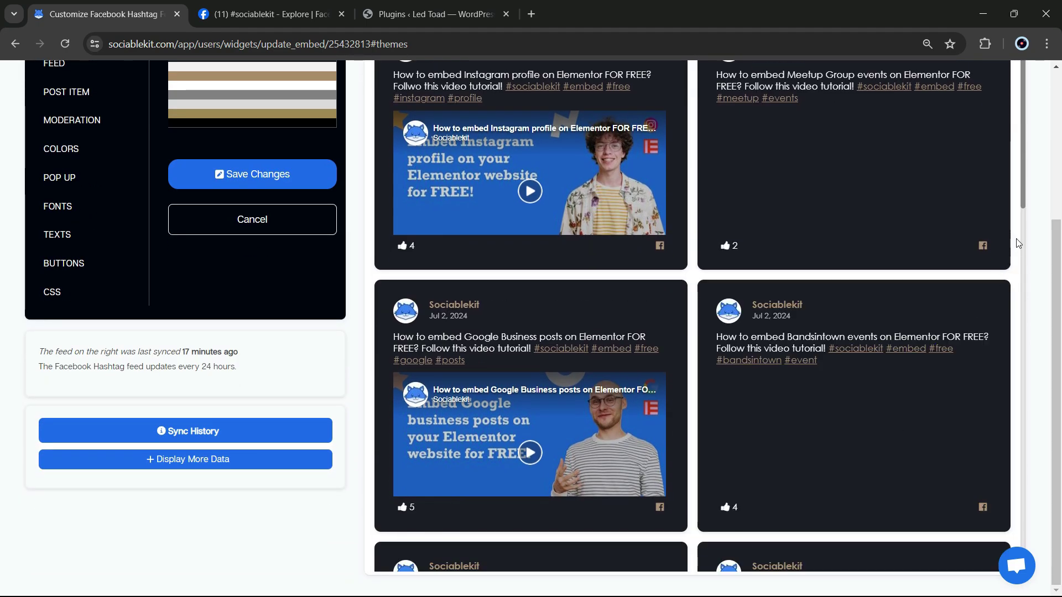
{"action": "left_click_drag", "start_coordinate": [1023, 161], "coordinate": [1015, 290]}
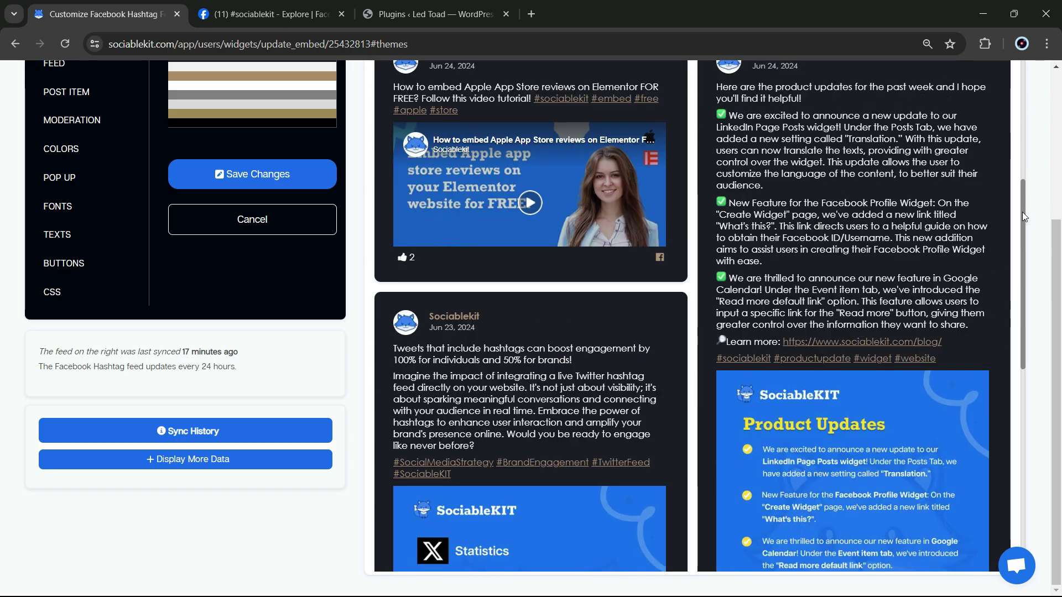
{"action": "left_click_drag", "start_coordinate": [1022, 217], "coordinate": [1030, 120]}
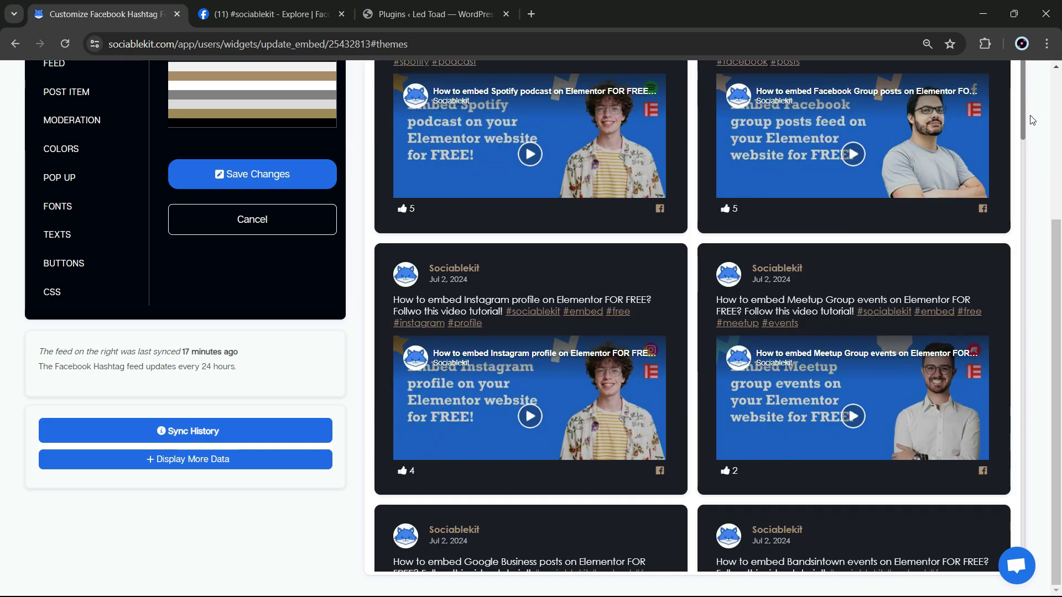
{"action": "left_click_drag", "start_coordinate": [1056, 286], "coordinate": [1056, 138]}
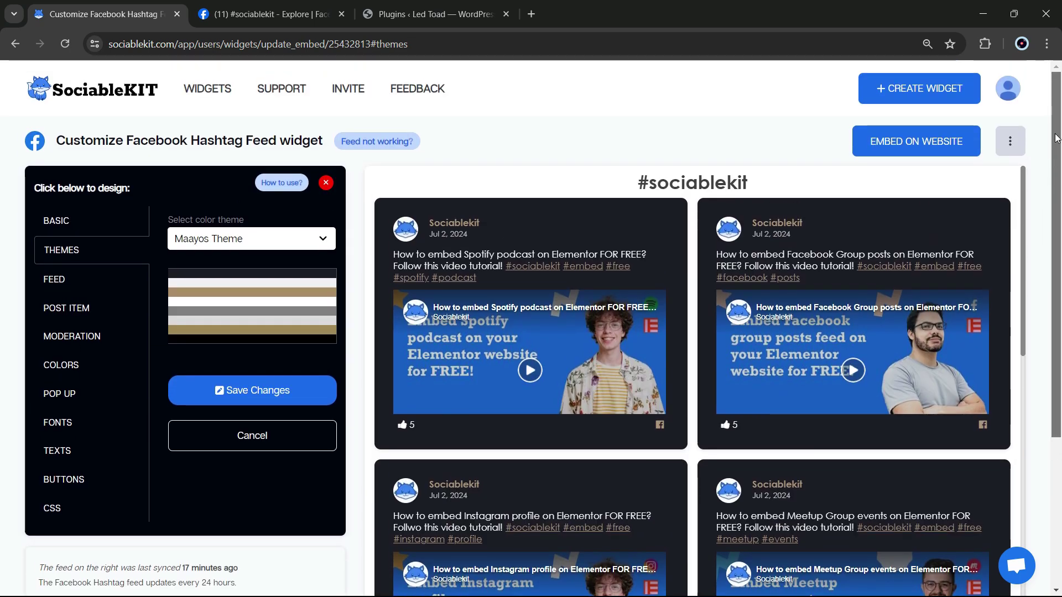
- Switch the widget's color theme back to Maaliwalas Theme and confirm the change
{"action": "left_click", "coordinate": [322, 239]}
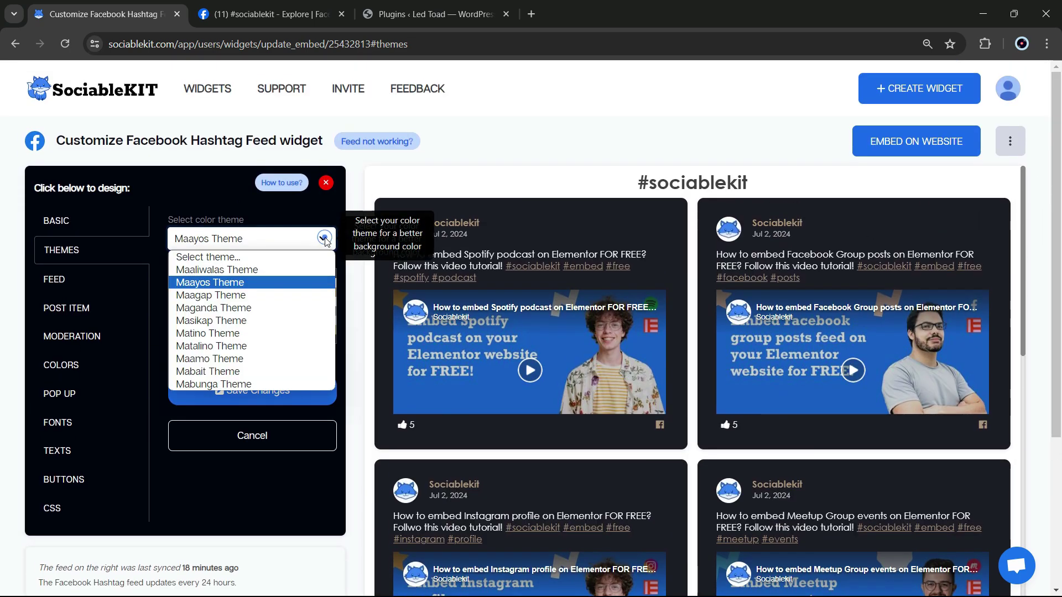
{"action": "left_click", "coordinate": [256, 271]}
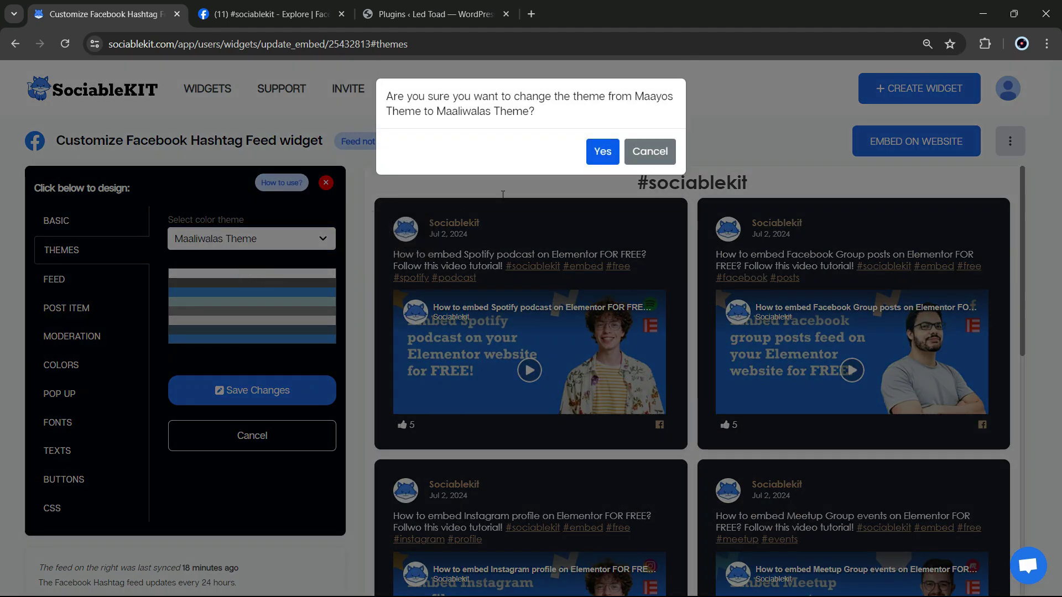
{"action": "left_click", "coordinate": [598, 157]}
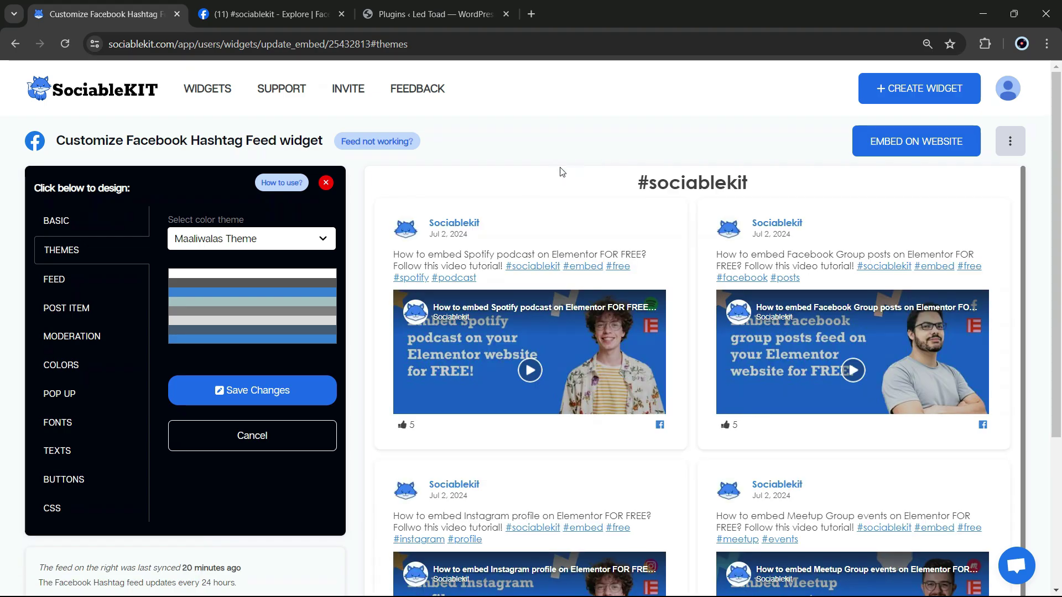
- Set the feed layout to Carousel and page forward through the posts in the preview
{"action": "left_click", "coordinate": [49, 279]}
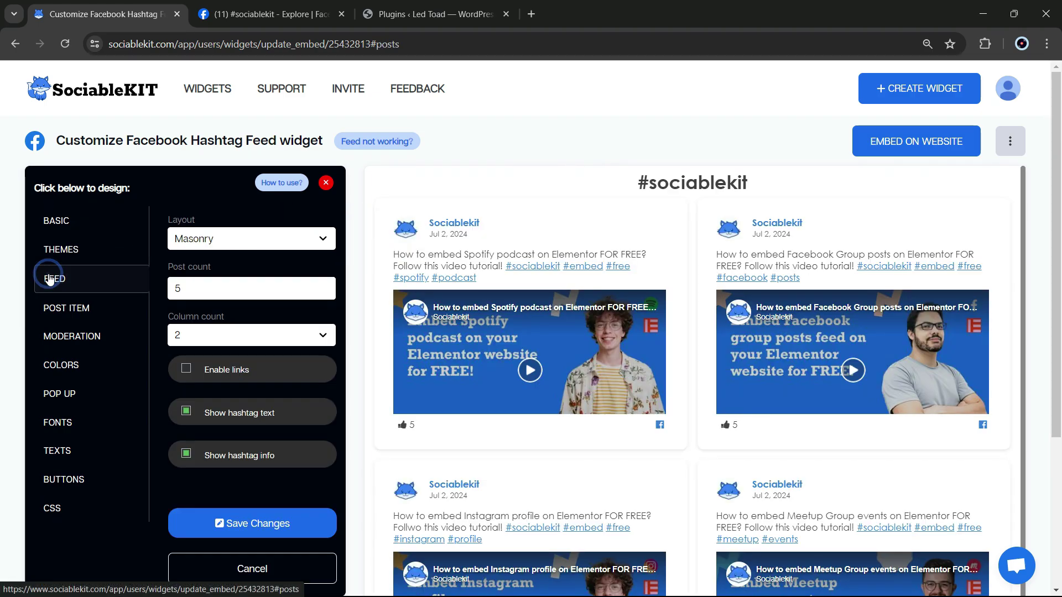
{"action": "left_click", "coordinate": [317, 239]}
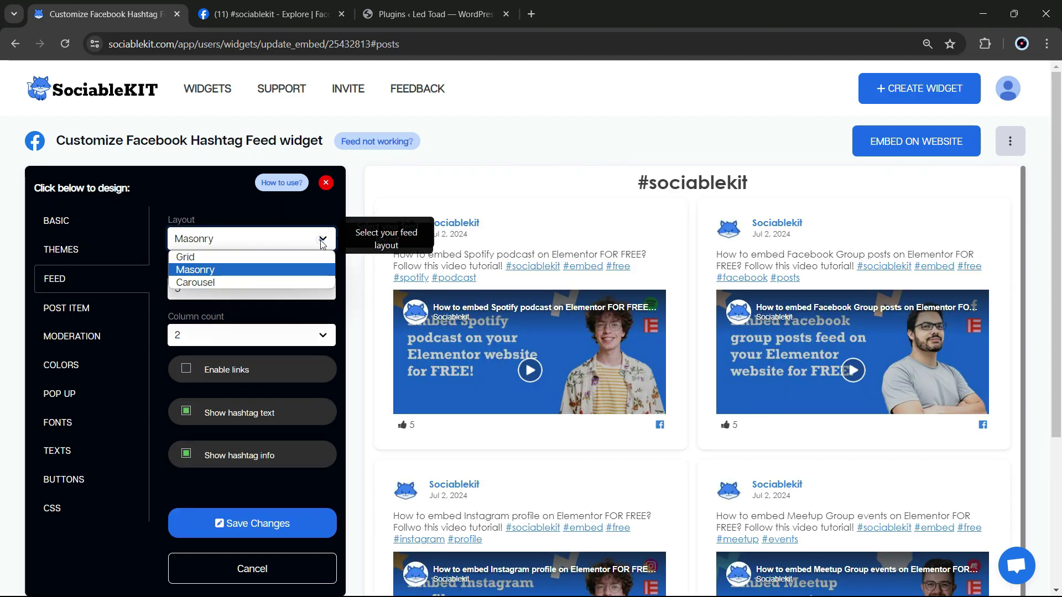
{"action": "left_click", "coordinate": [303, 279]}
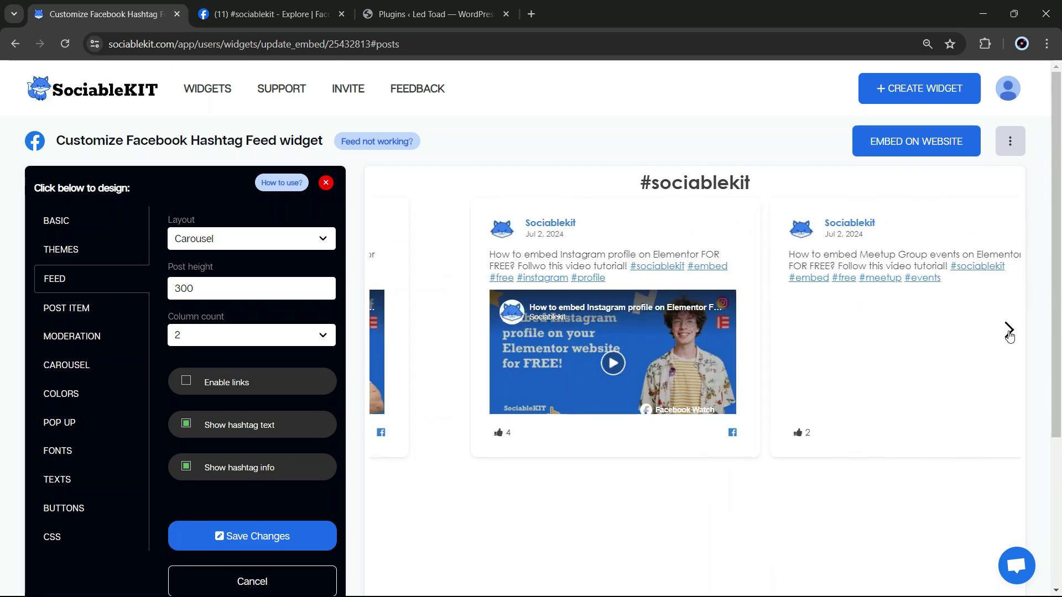
{"action": "left_click", "coordinate": [1008, 331]}
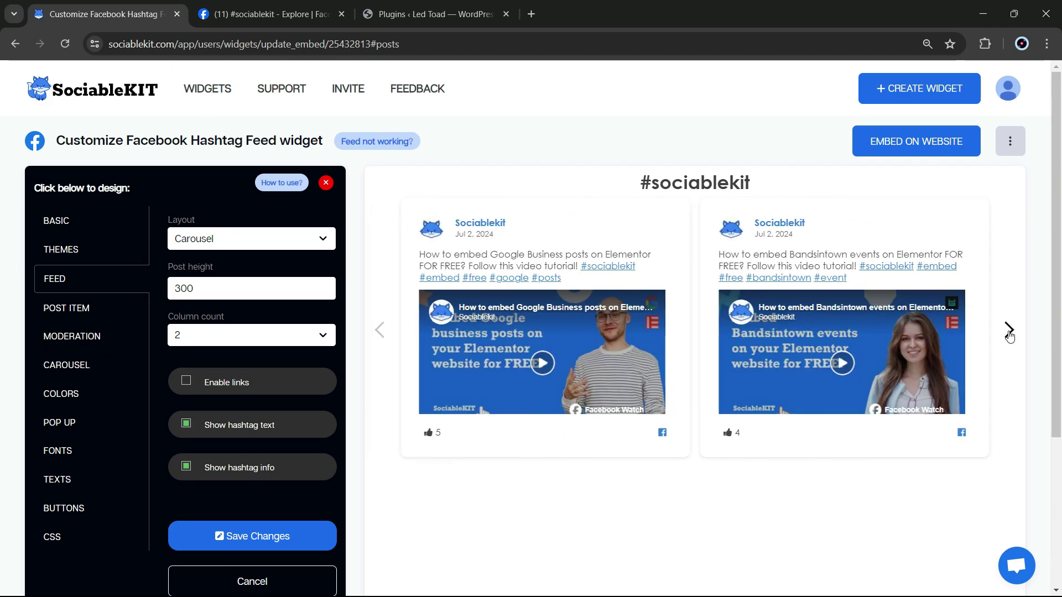
{"action": "left_click", "coordinate": [1009, 330]}
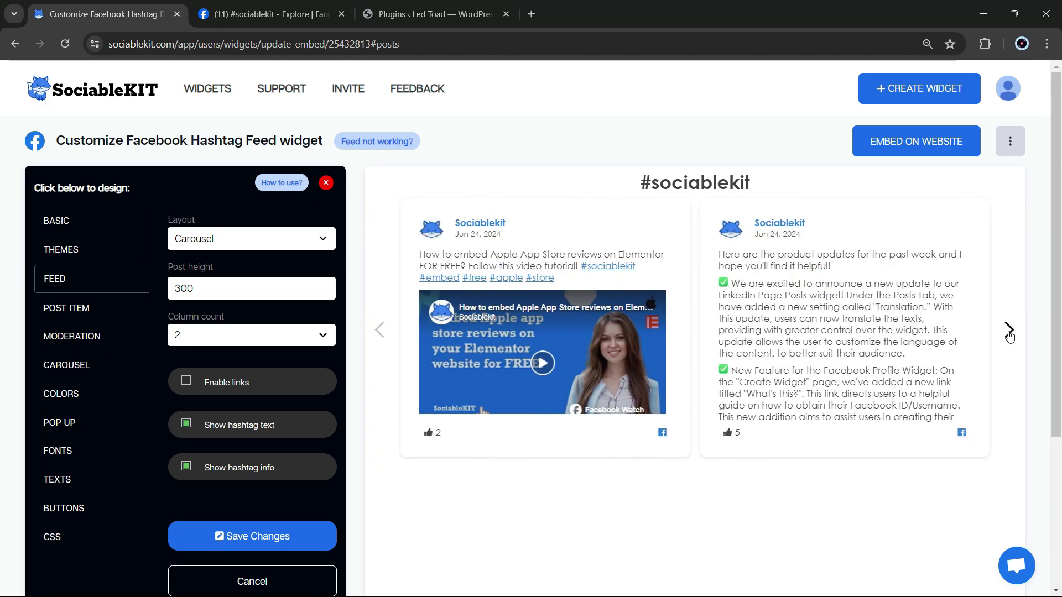
- Set the feed layout back to Masonry and save the changes
{"action": "left_click", "coordinate": [322, 236]}
{"action": "left_click", "coordinate": [301, 270]}
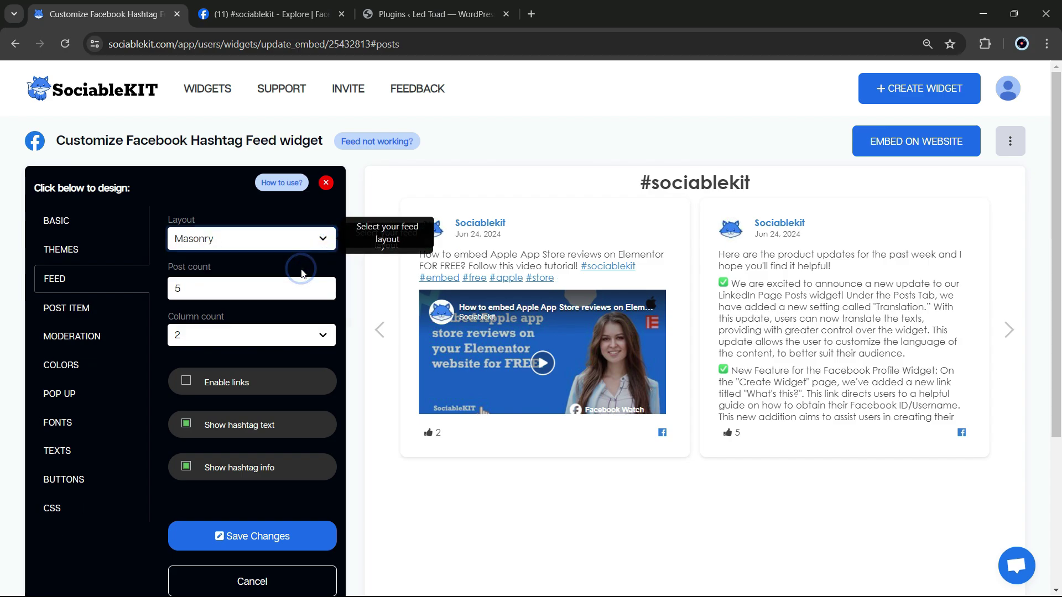
{"action": "left_click", "coordinate": [248, 537]}
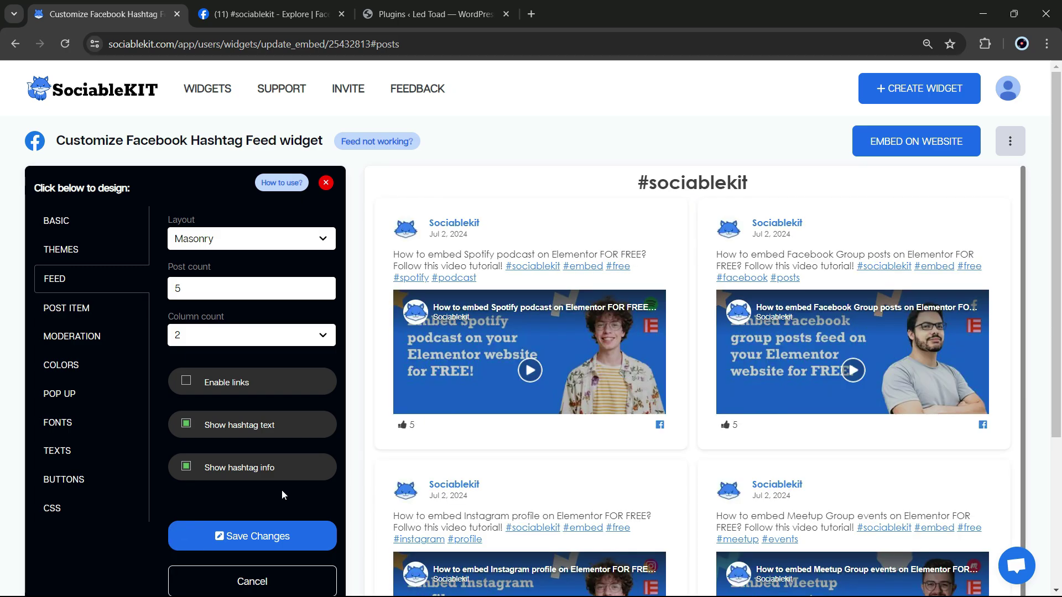
- Look through the widget's post item, moderation and color settings
{"action": "left_click", "coordinate": [63, 313]}
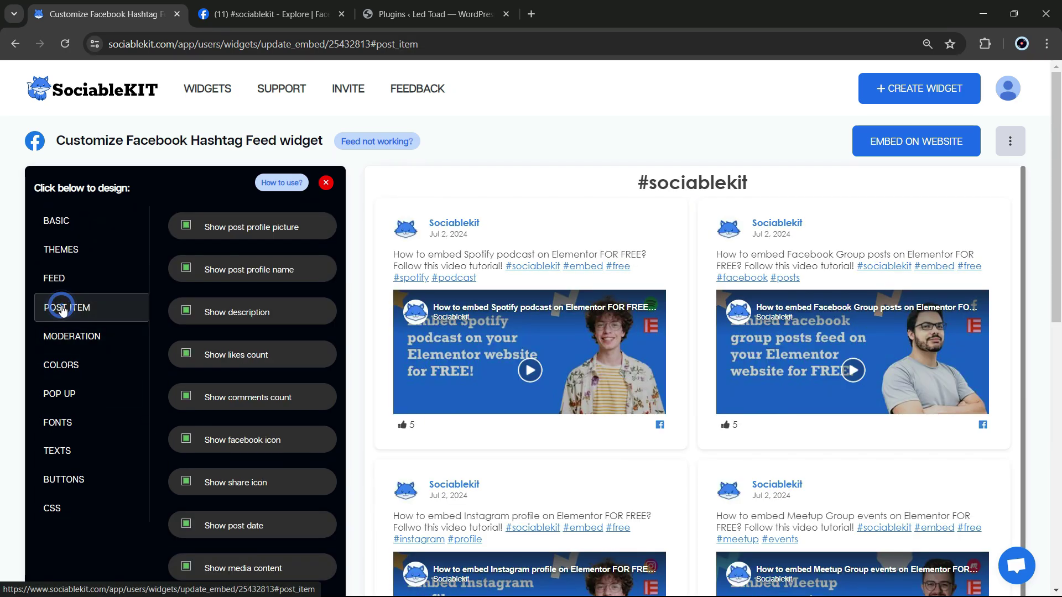
{"action": "left_click", "coordinate": [62, 336]}
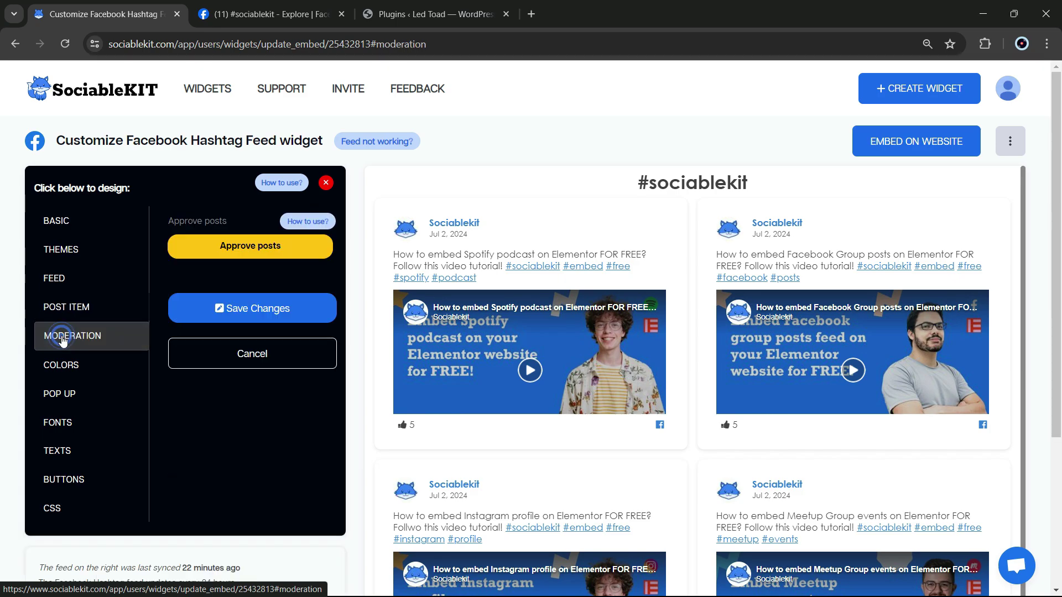
{"action": "left_click", "coordinate": [58, 367]}
{"action": "left_click", "coordinate": [58, 366]}
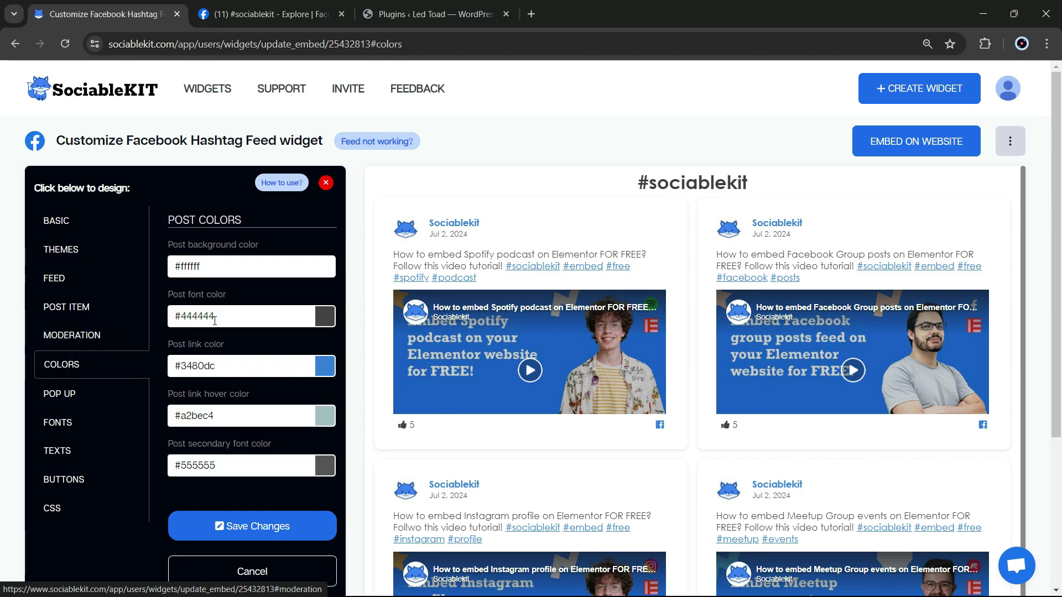
- Set the post background color to magenta #f302f3
{"action": "left_click", "coordinate": [325, 266]}
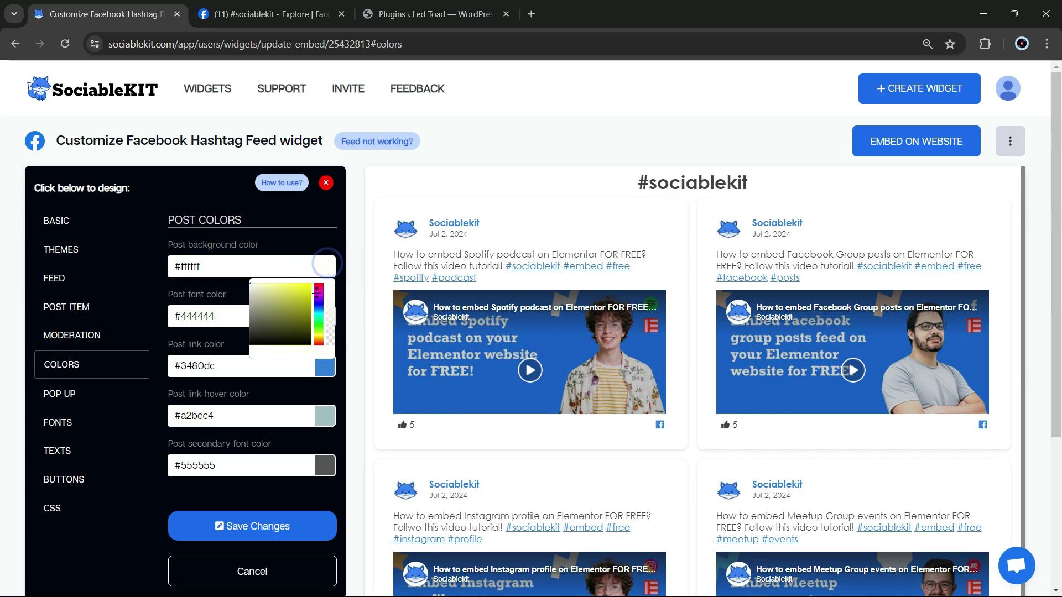
{"action": "left_click", "coordinate": [317, 290]}
{"action": "left_click", "coordinate": [309, 287]}
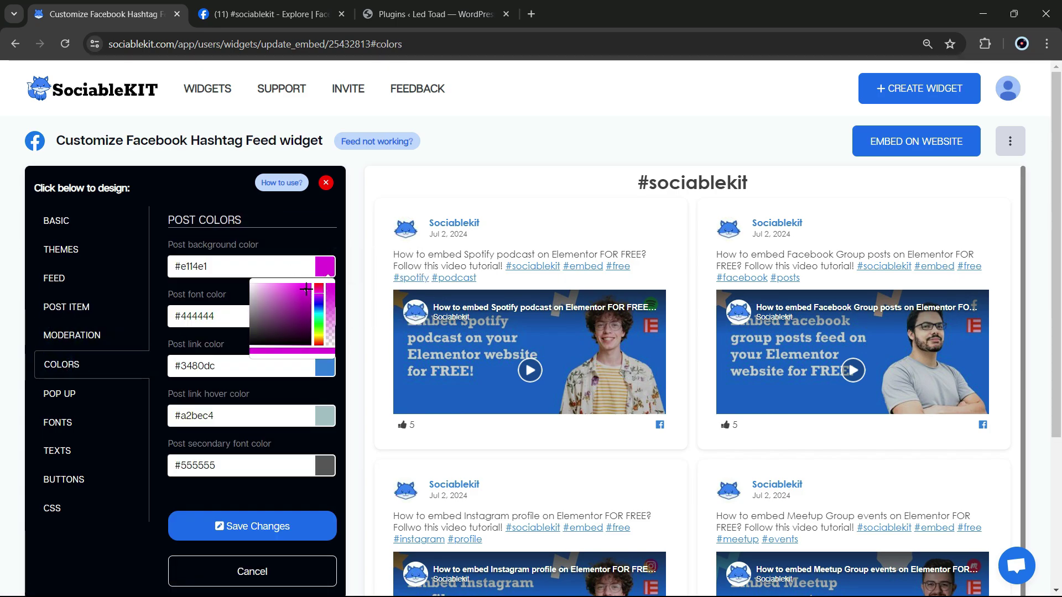
{"action": "left_click", "coordinate": [246, 299]}
- Set the post font color to cyan #1ec6e9 and save the changes
{"action": "left_click", "coordinate": [325, 316]}
{"action": "left_click", "coordinate": [320, 348]}
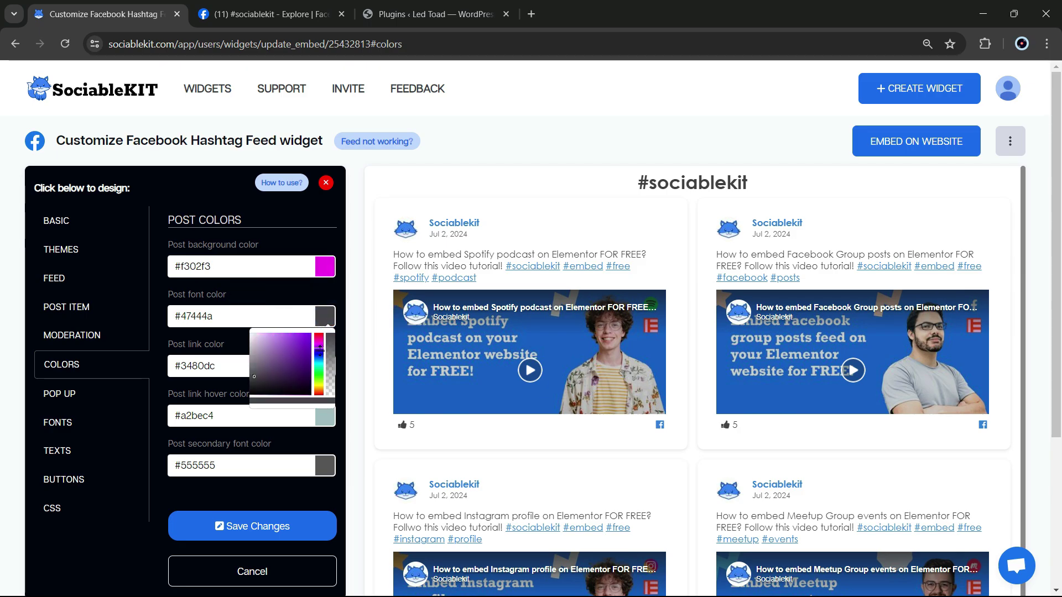
{"action": "mouse_move", "coordinate": [319, 348]}
{"action": "left_mouse_down"}
{"action": "mouse_move", "coordinate": [319, 360]}
{"action": "mouse_move", "coordinate": [304, 338]}
{"action": "left_mouse_up"}
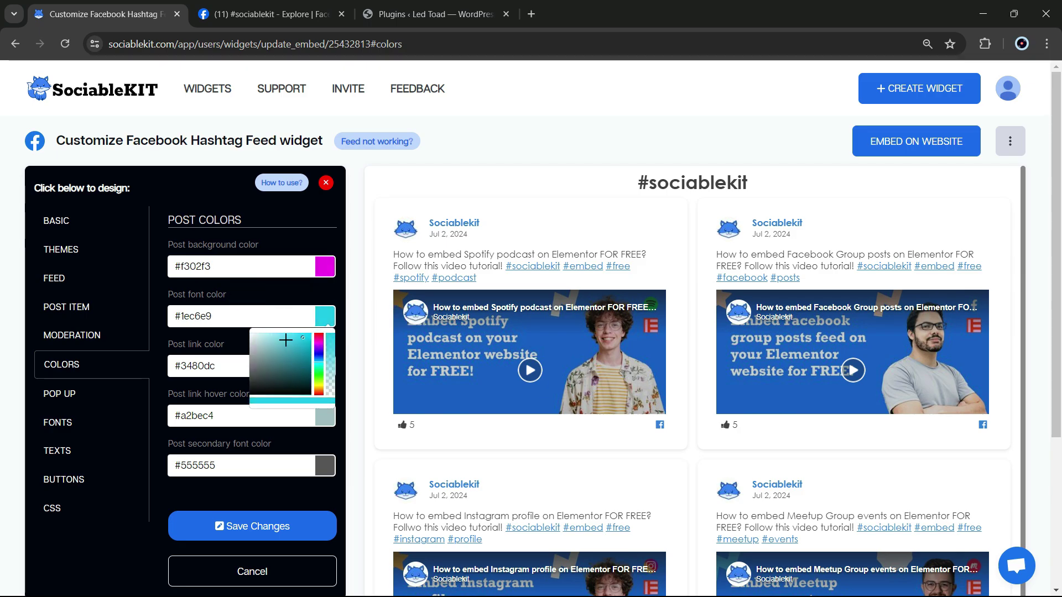
{"action": "left_click", "coordinate": [239, 338]}
{"action": "left_click", "coordinate": [260, 525]}
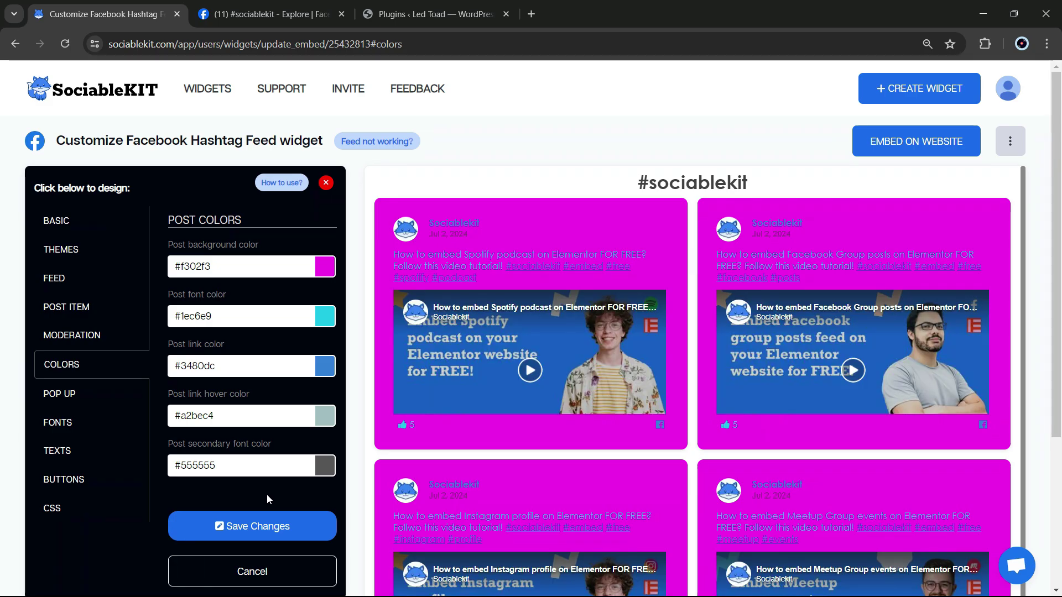
- Set the post background color back to #ffffff and the post font color back to #444444, and save the changes
{"action": "triple_click", "coordinate": [214, 270]}
{"action": "type", "text": "#"}
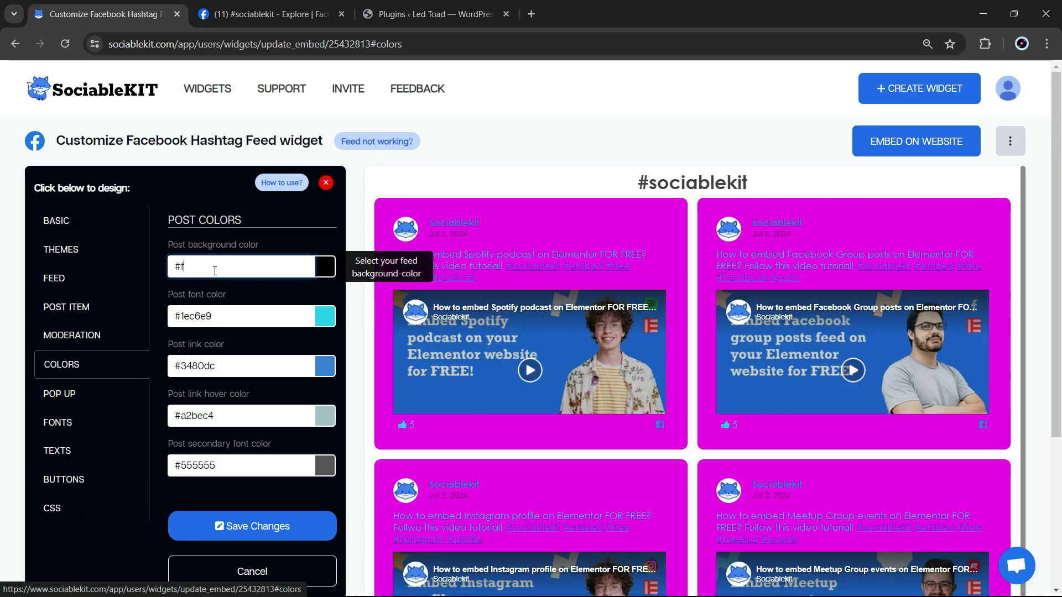
{"action": "type", "text": "ffffff"}
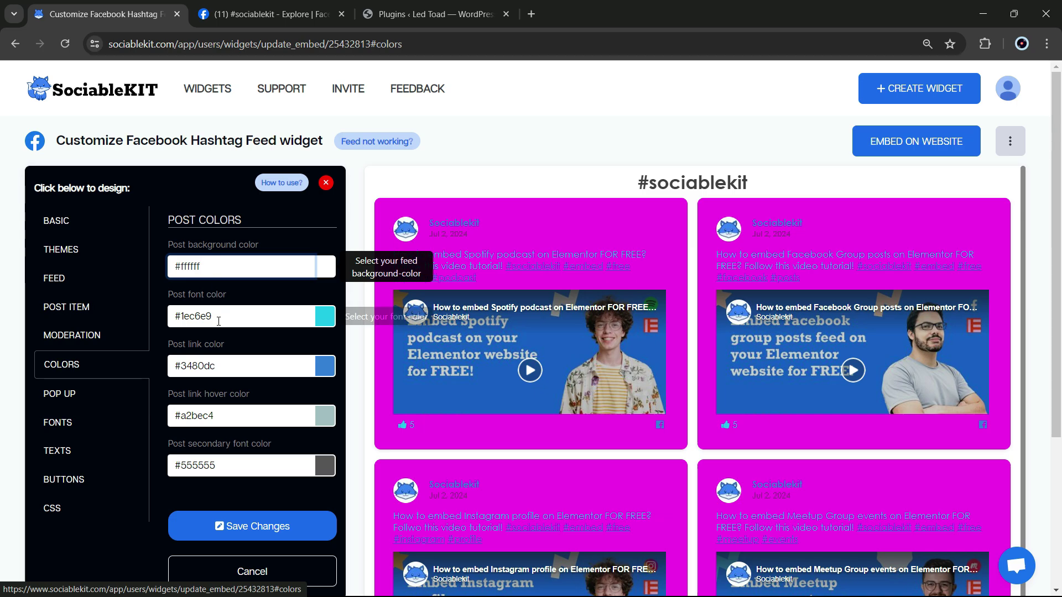
{"action": "triple_click", "coordinate": [217, 320]}
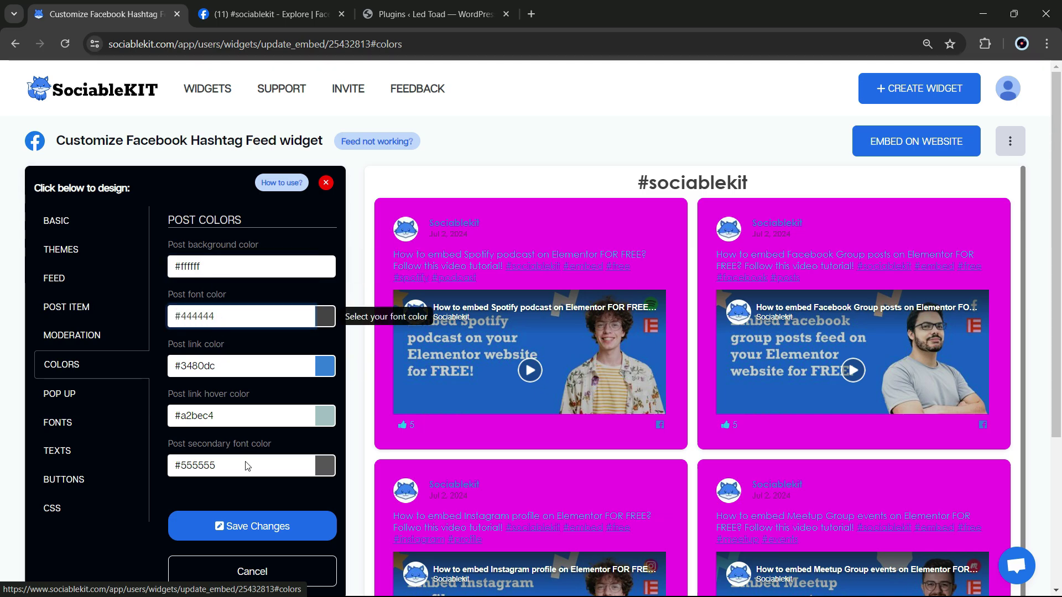
{"action": "left_click", "coordinate": [252, 526]}
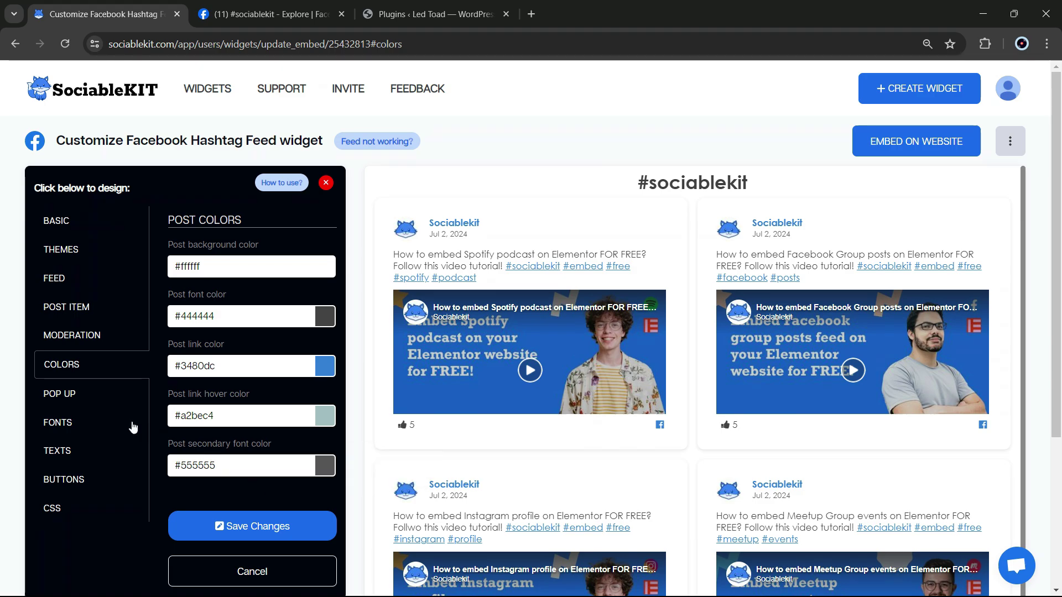
- Change the widget's font family to Georgia, Serif and save the changes
{"action": "left_click", "coordinate": [62, 395]}
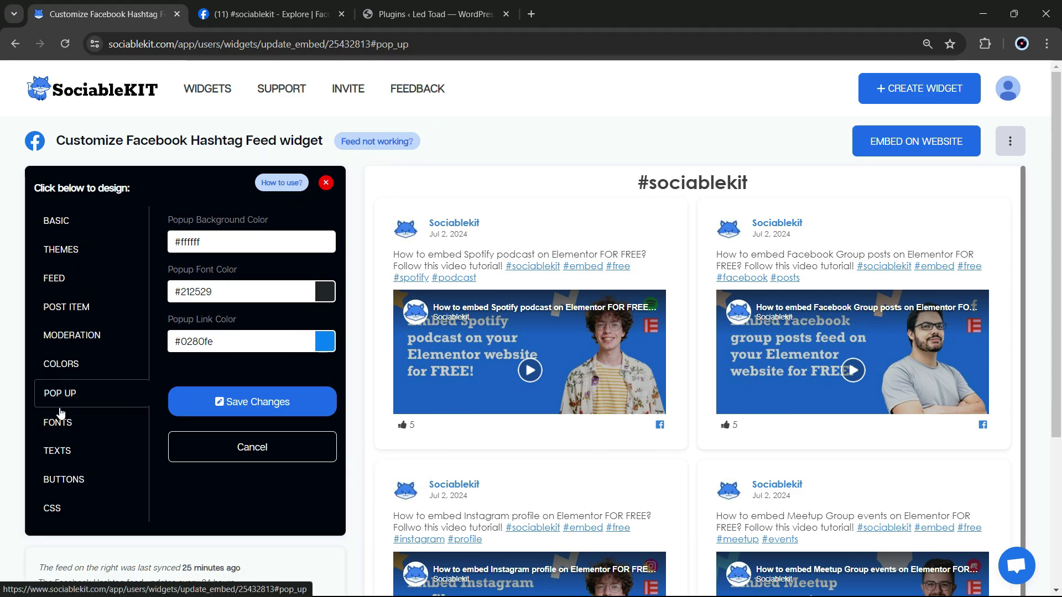
{"action": "left_click", "coordinate": [58, 423]}
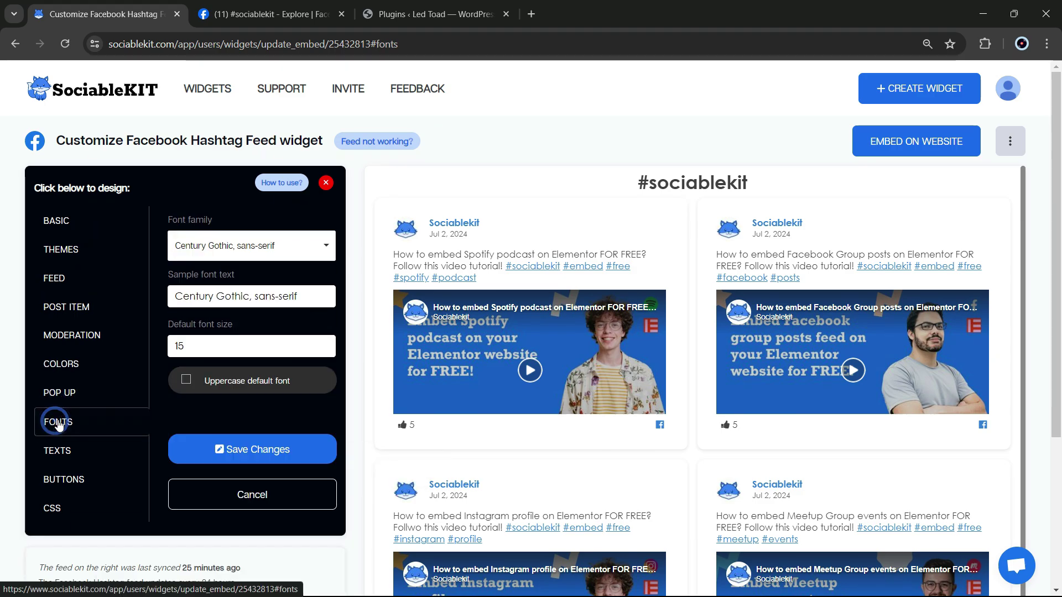
{"action": "left_click", "coordinate": [318, 245]}
{"action": "type", "text": "g"}
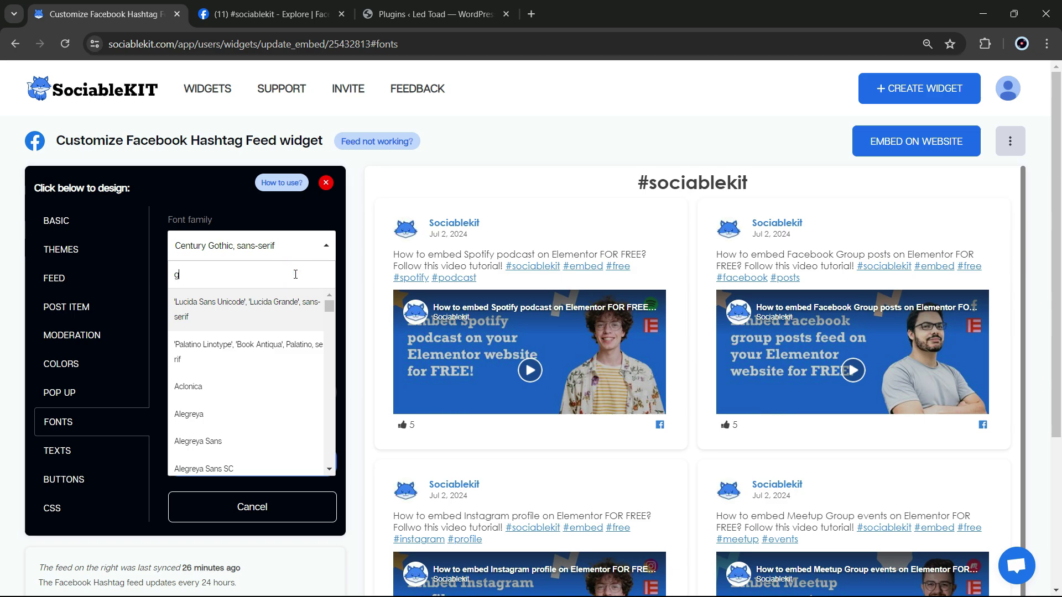
{"action": "type", "text": "eorgia"}
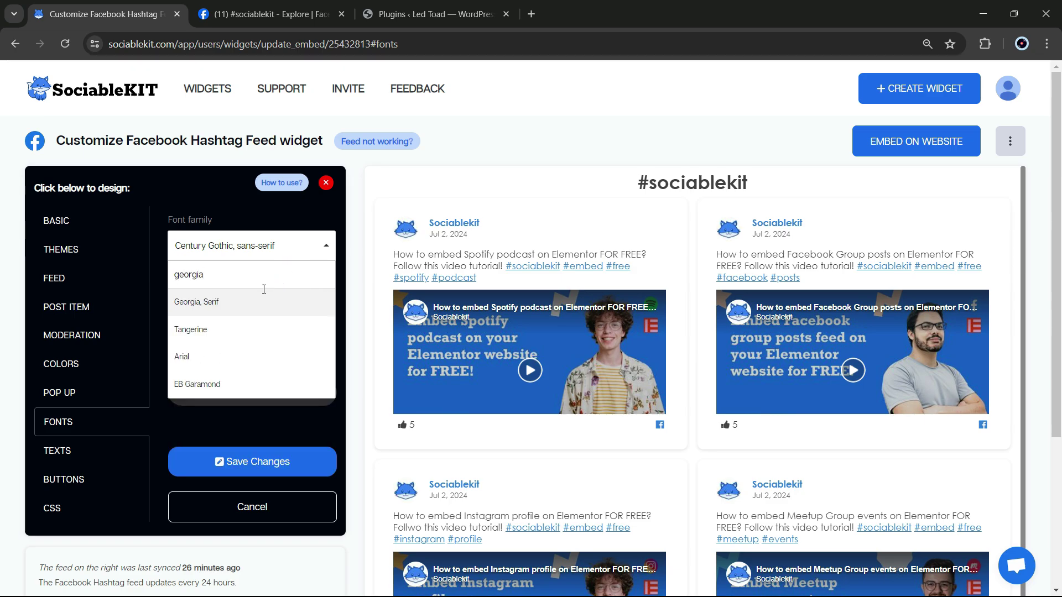
{"action": "left_click", "coordinate": [238, 303]}
{"action": "left_click", "coordinate": [242, 462]}
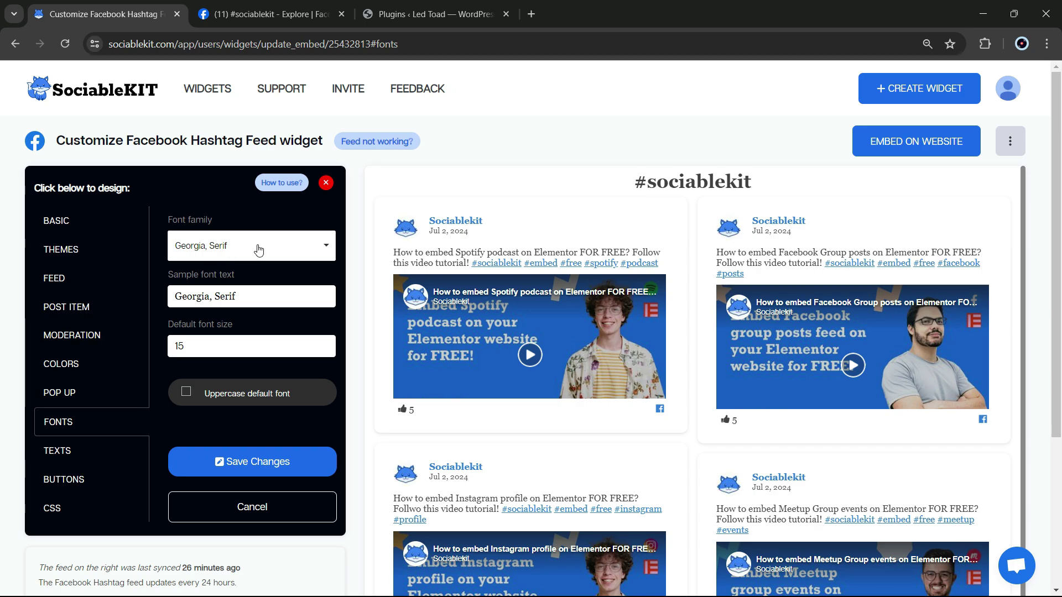
- Set the font family back to Century Gothic, sans-serif and save the changes
{"action": "left_click", "coordinate": [313, 250]}
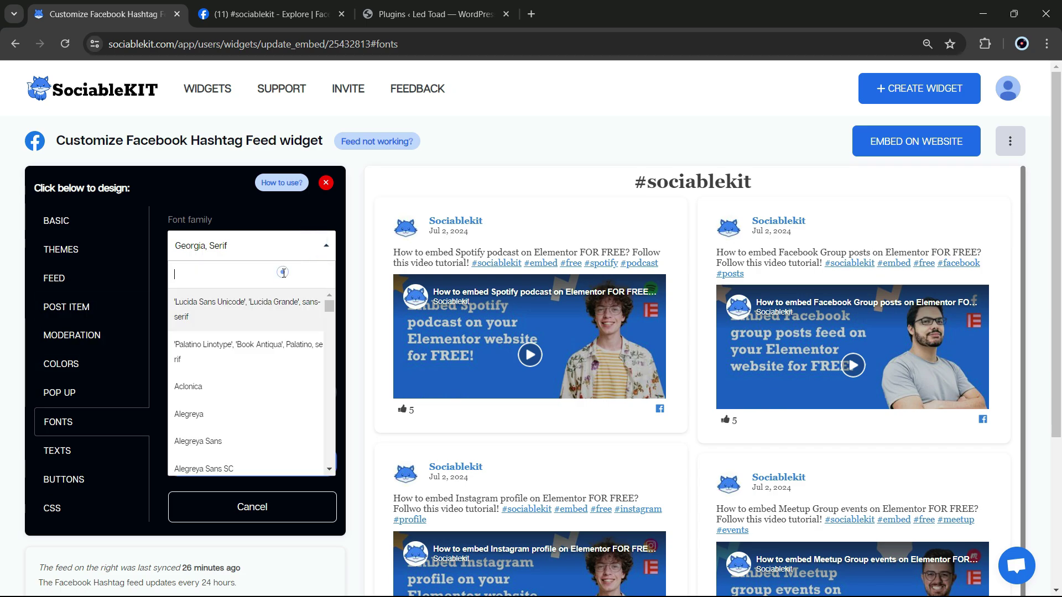
{"action": "type", "text": "century"}
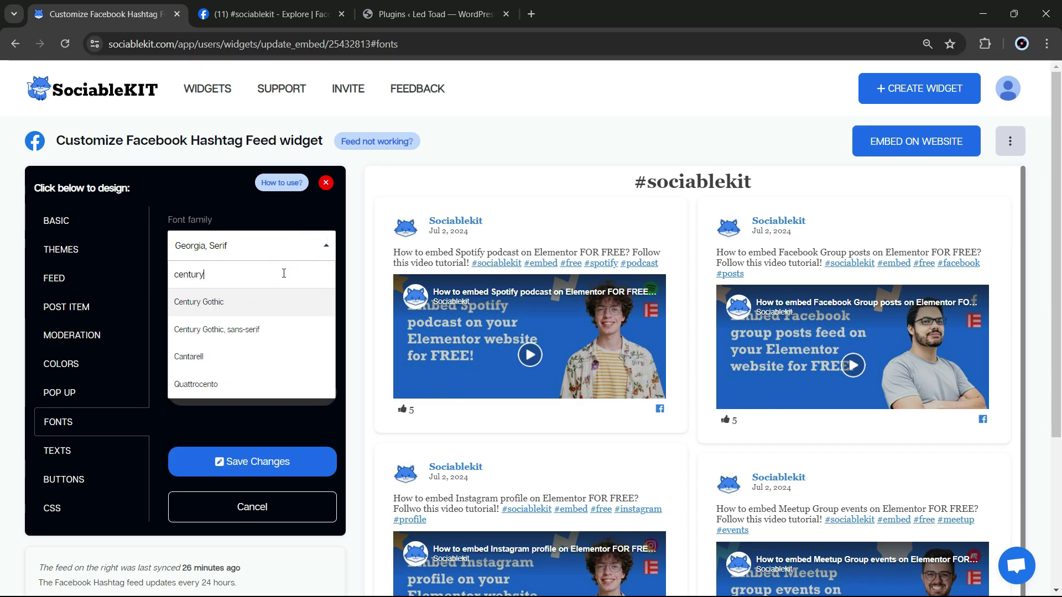
{"action": "left_click", "coordinate": [265, 329]}
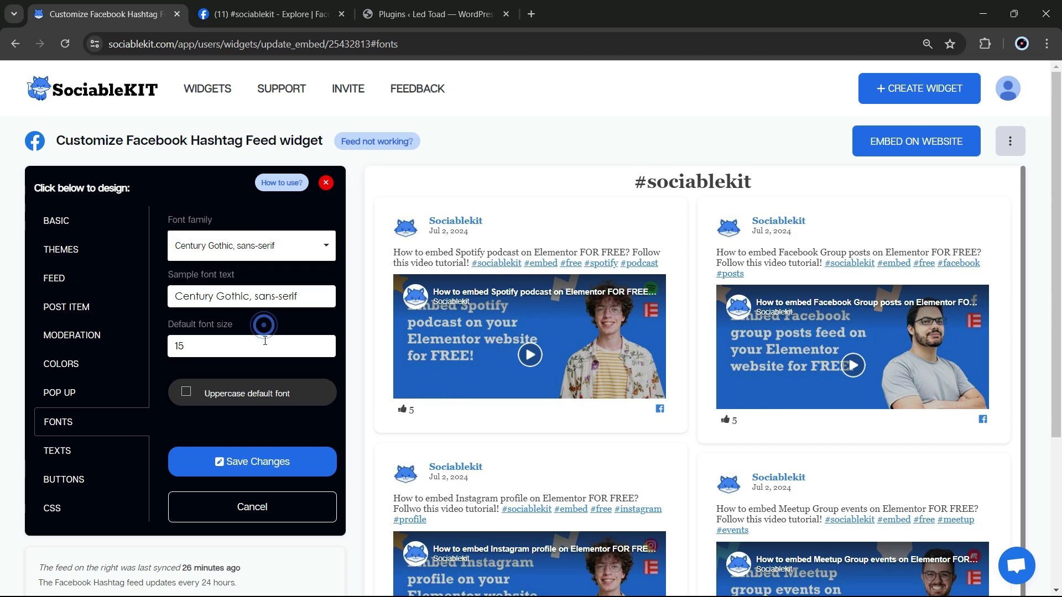
{"action": "left_click", "coordinate": [262, 461]}
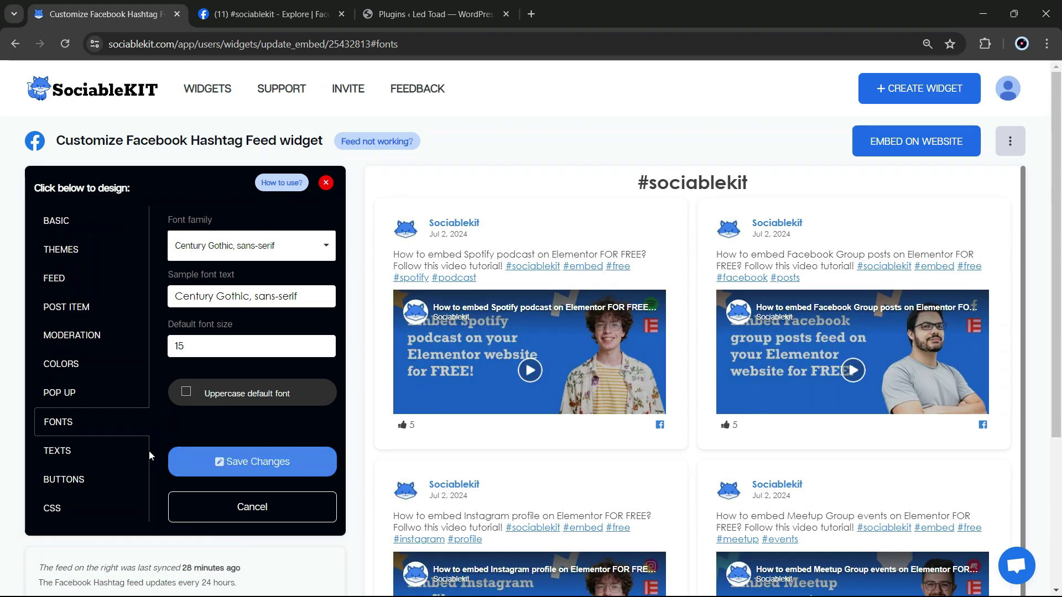
- Set the widget's button background color to green #00d026
{"action": "left_click", "coordinate": [65, 454]}
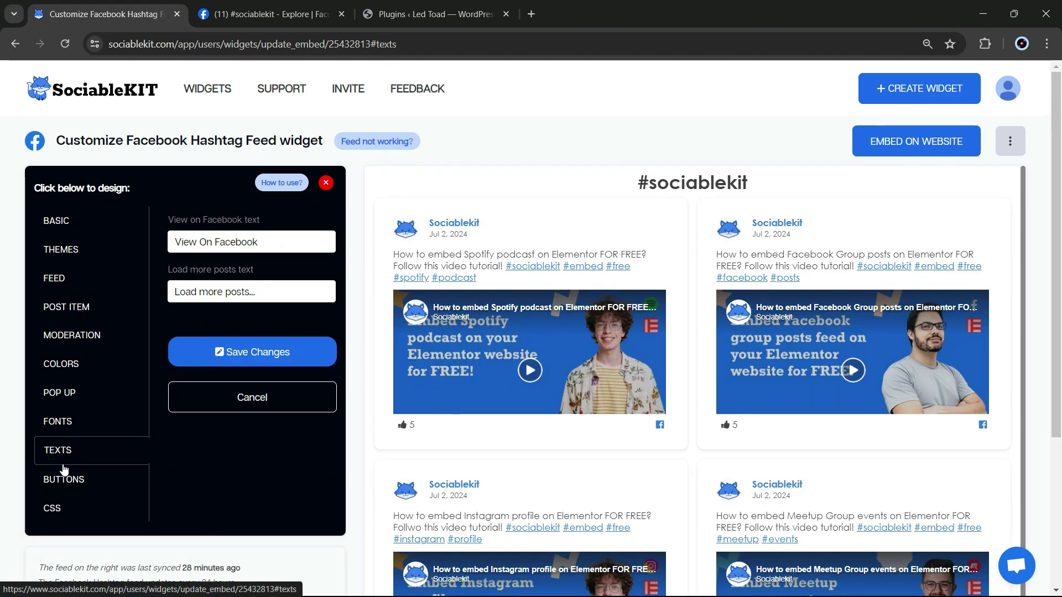
{"action": "left_click", "coordinate": [64, 472]}
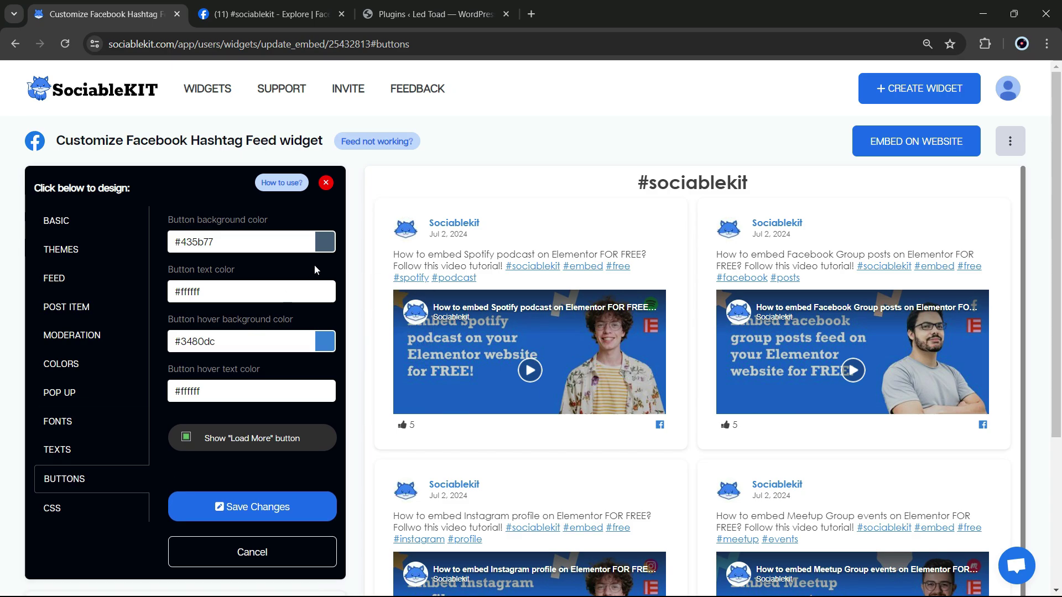
{"action": "left_click", "coordinate": [324, 242]}
{"action": "left_click", "coordinate": [319, 273]}
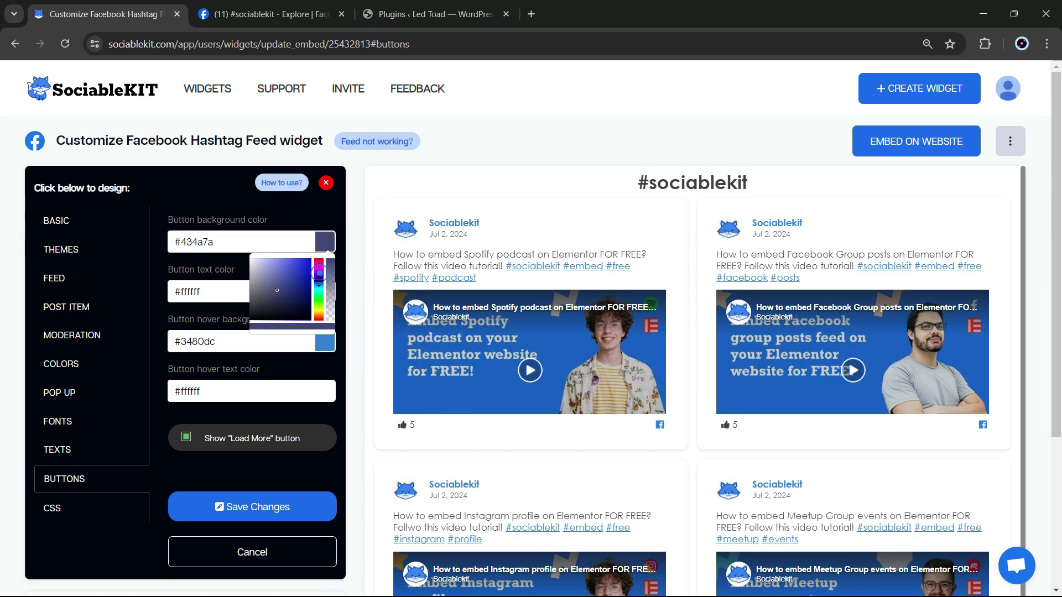
{"action": "mouse_move", "coordinate": [319, 274]}
{"action": "left_mouse_down"}
{"action": "mouse_move", "coordinate": [321, 291]}
{"action": "mouse_move", "coordinate": [311, 270]}
{"action": "left_mouse_up"}
{"action": "left_click", "coordinate": [244, 269]}
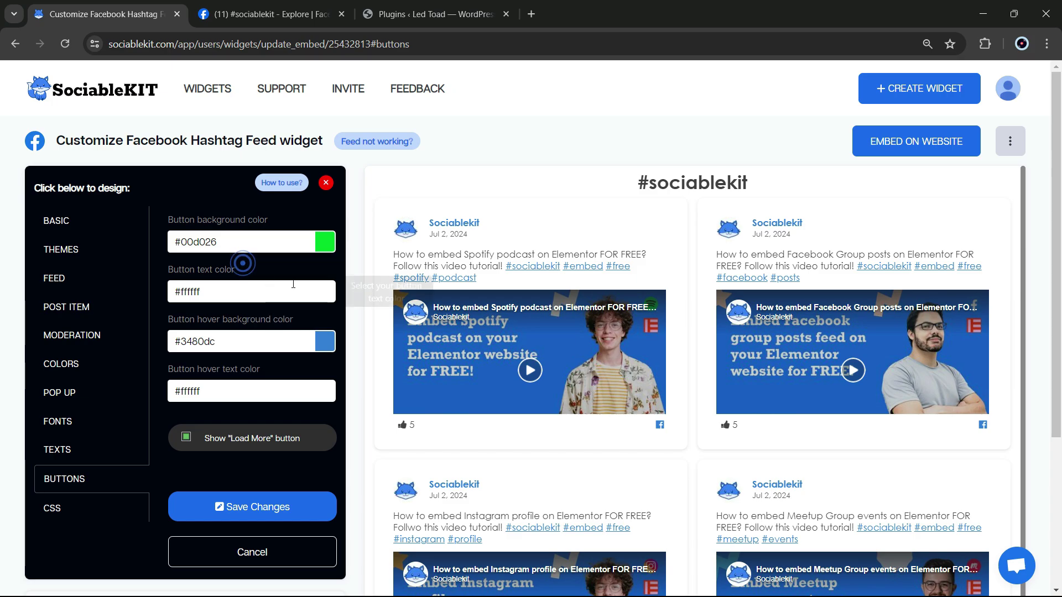
- Set the button text color to red #ec1010 and save the changes
{"action": "left_click", "coordinate": [326, 292]}
{"action": "left_click", "coordinate": [318, 312]}
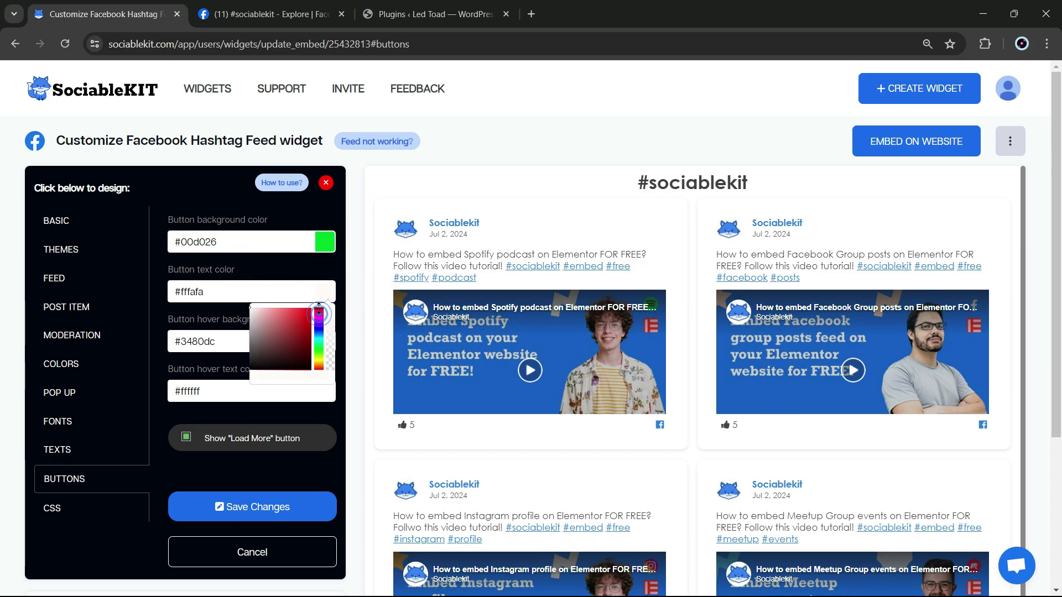
{"action": "left_click", "coordinate": [300, 315]}
{"action": "left_click", "coordinate": [241, 317]}
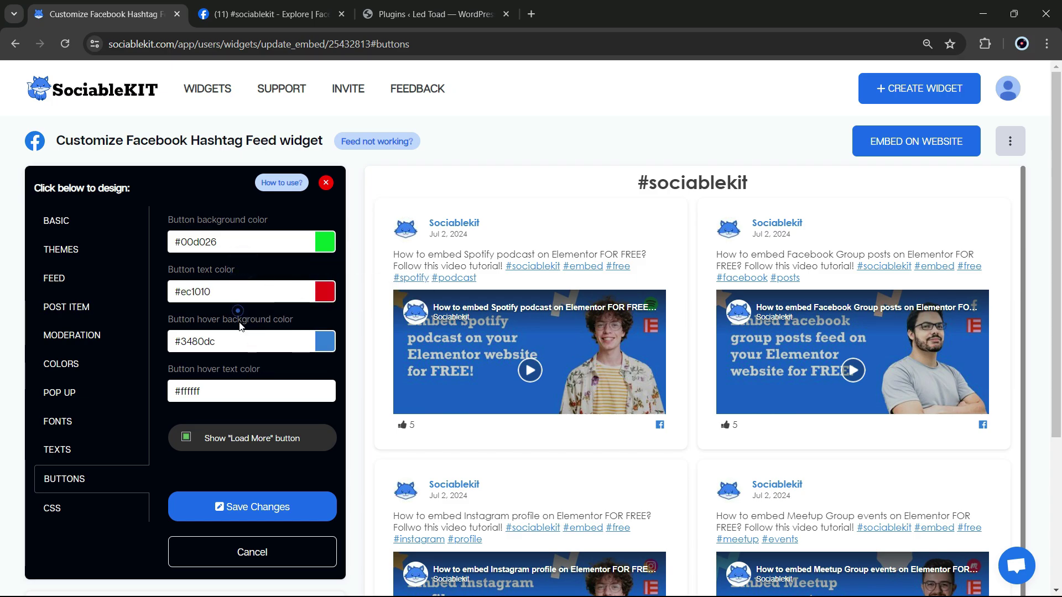
{"action": "left_click", "coordinate": [257, 501]}
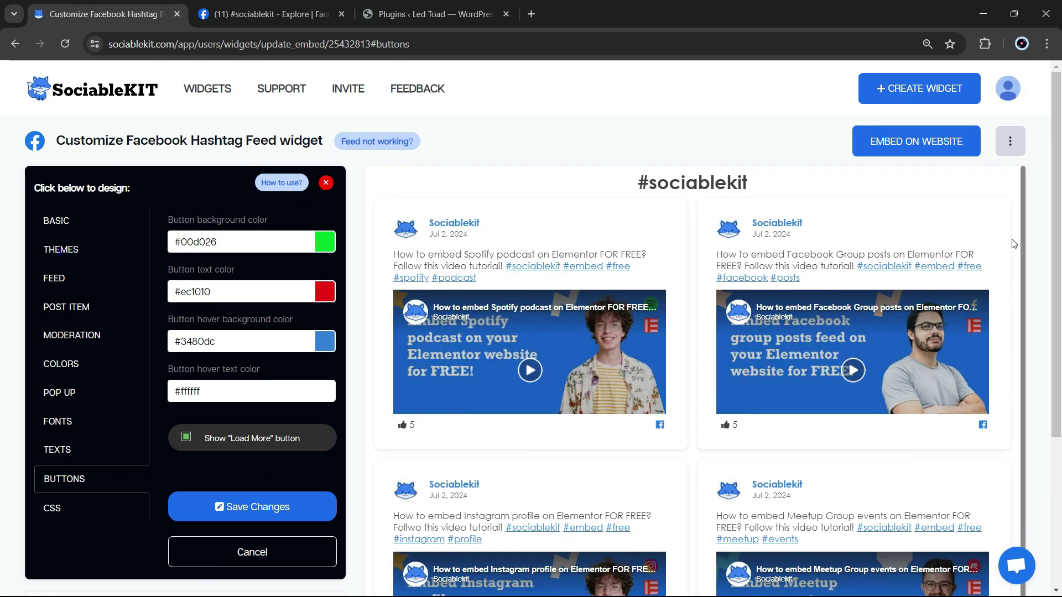
- Examine the recolored "Load more posts" button at the end of the feed preview
{"action": "left_click_drag", "start_coordinate": [1020, 224], "coordinate": [1024, 390]}
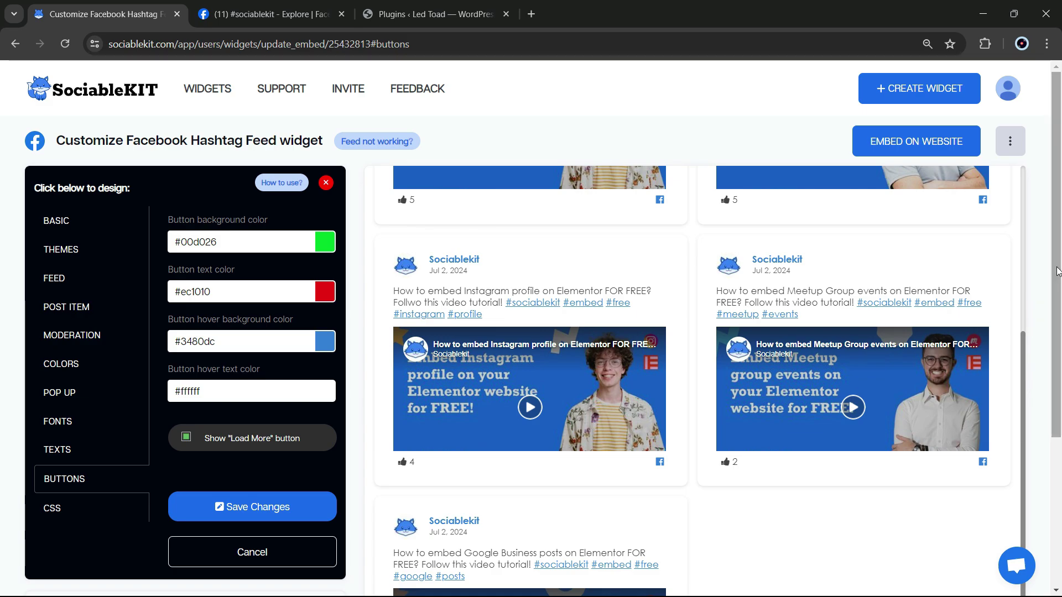
{"action": "left_click_drag", "start_coordinate": [1056, 276], "coordinate": [1060, 436]}
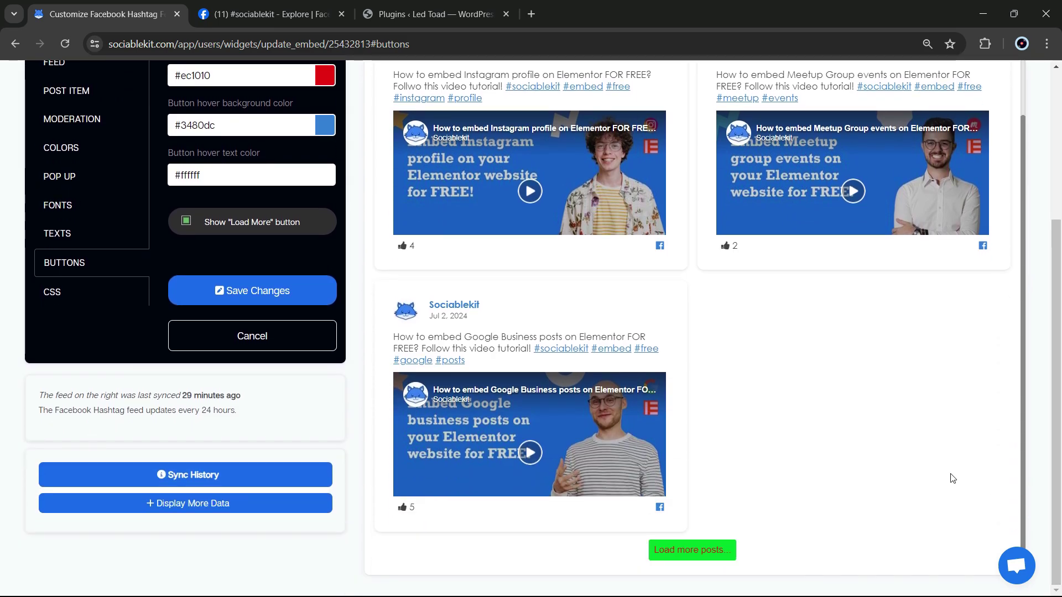
{"action": "left_click_drag", "start_coordinate": [1020, 440], "coordinate": [1020, 246]}
{"action": "left_click_drag", "start_coordinate": [1053, 343], "coordinate": [1053, 183]}
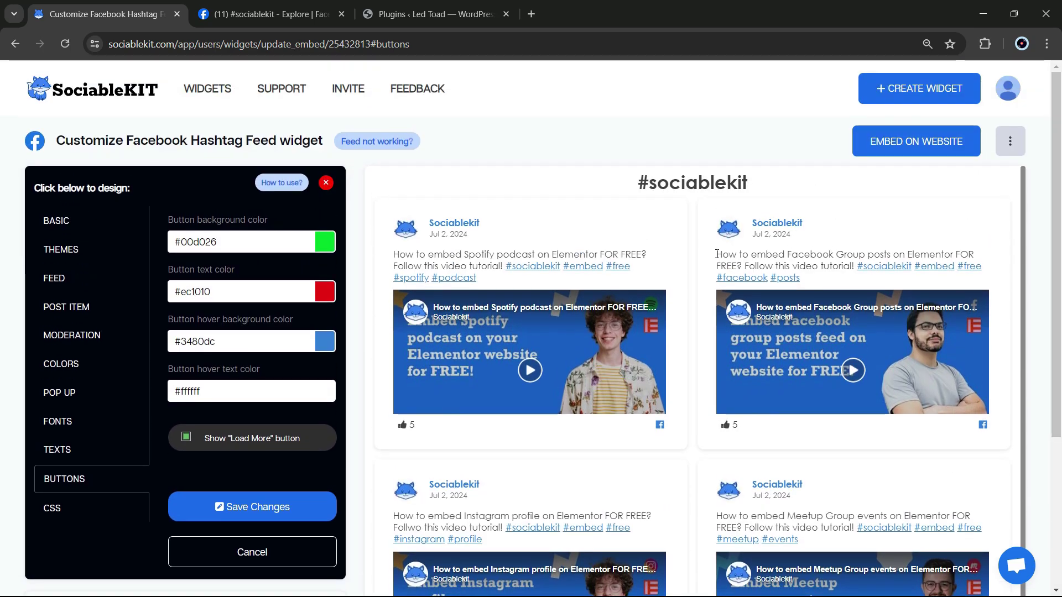
- Set the button background color to #435b77 and the button text color to #ffffff, and save the changes
{"action": "triple_click", "coordinate": [289, 243]}
{"action": "type", "text": "#"}
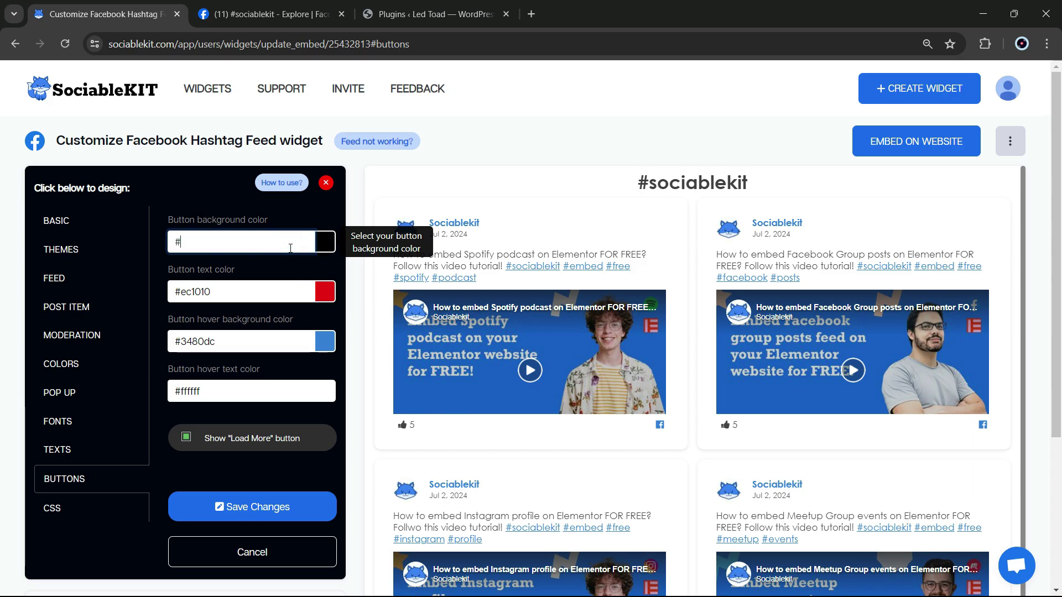
{"action": "type", "text": "435b77"}
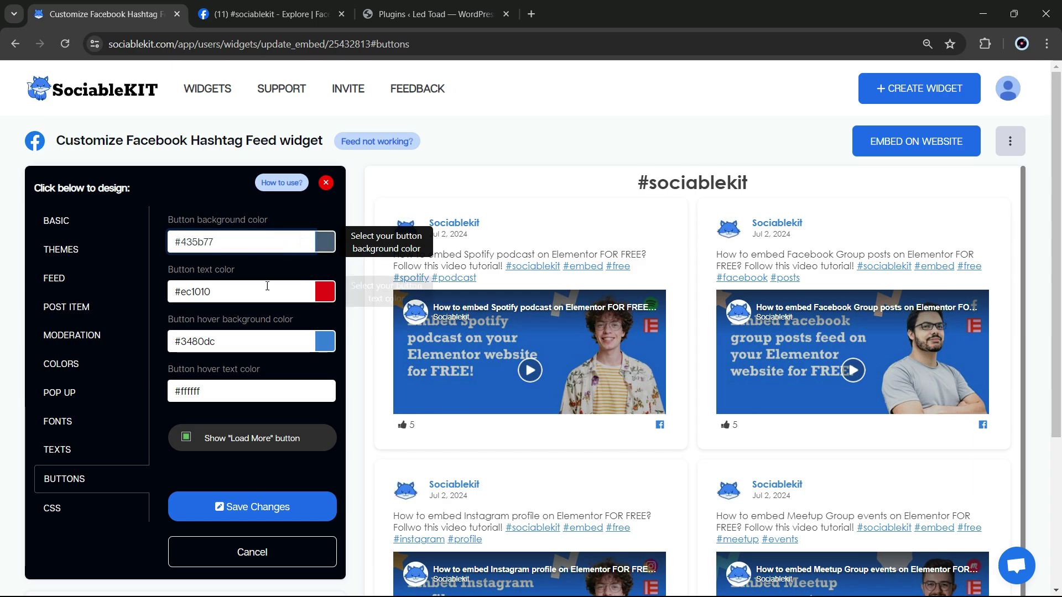
{"action": "triple_click", "coordinate": [262, 293]}
{"action": "type", "text": "#fff"}
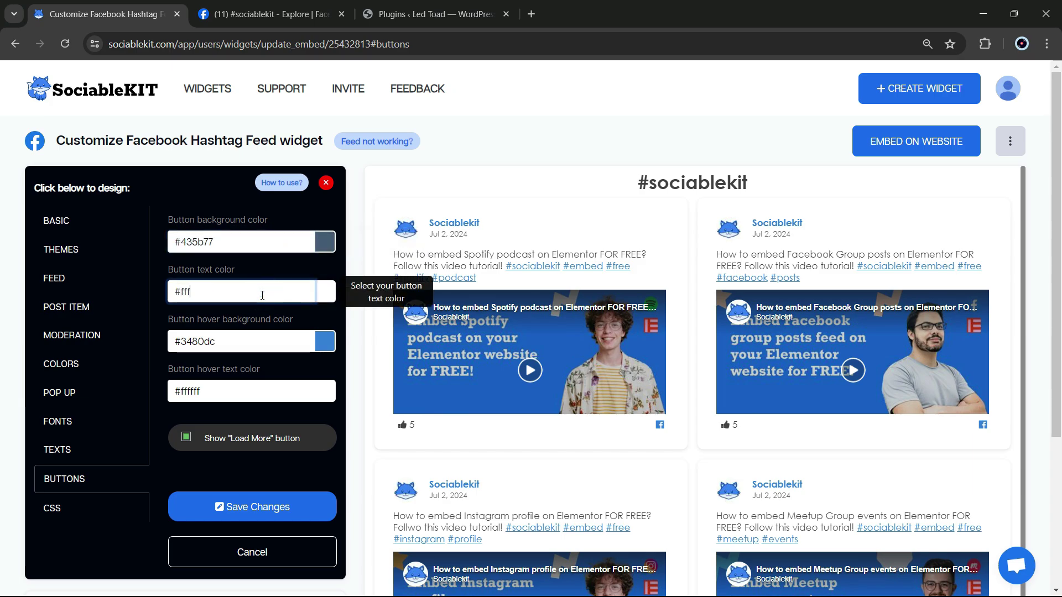
{"action": "type", "text": "fff"}
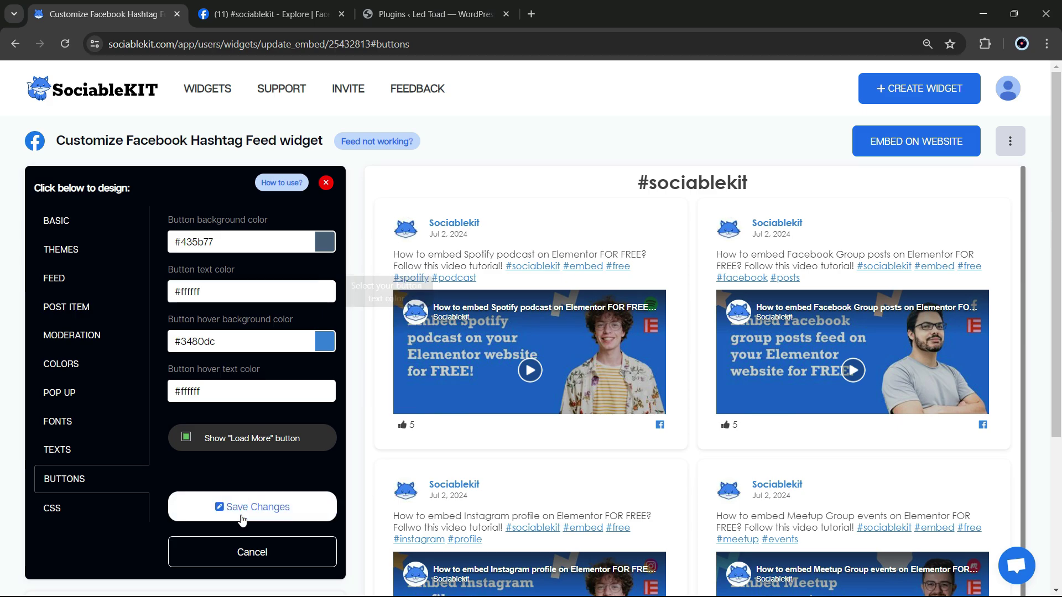
{"action": "left_click", "coordinate": [266, 506]}
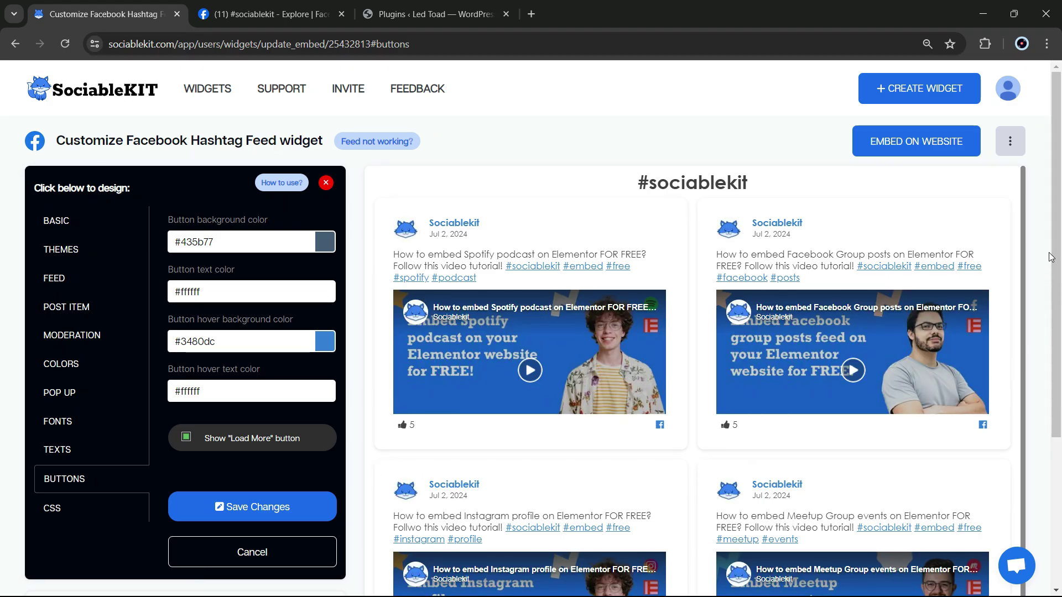
- Look over the feed preview and open the widget's custom CSS settings
{"action": "left_click_drag", "start_coordinate": [1054, 255], "coordinate": [1049, 415]}
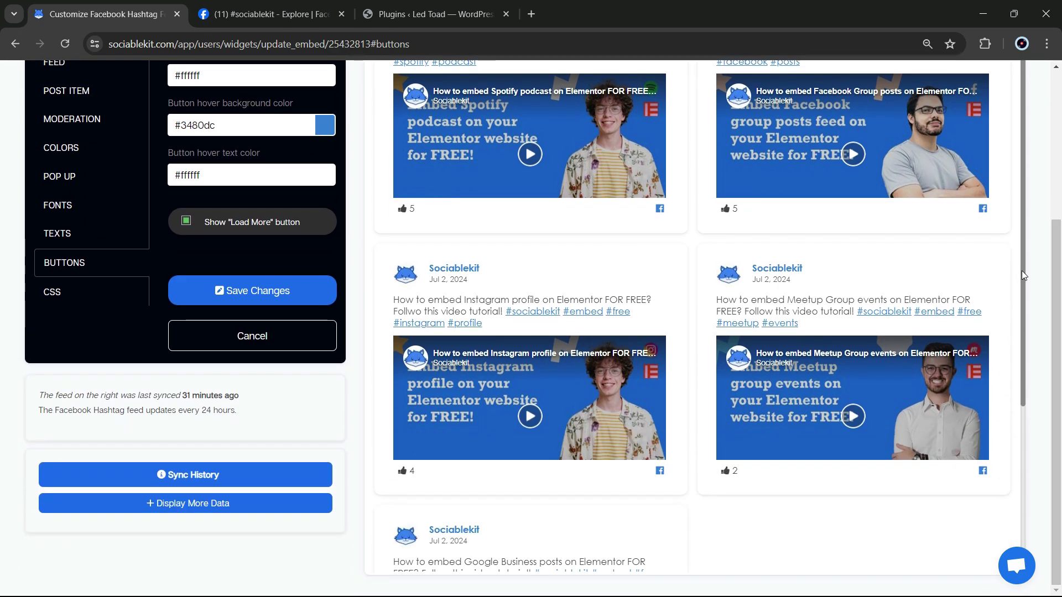
{"action": "left_click_drag", "start_coordinate": [1021, 274], "coordinate": [1021, 187]}
{"action": "scroll", "coordinate": [1022, 188], "scroll_direction": "up", "scroll_amount": 5}
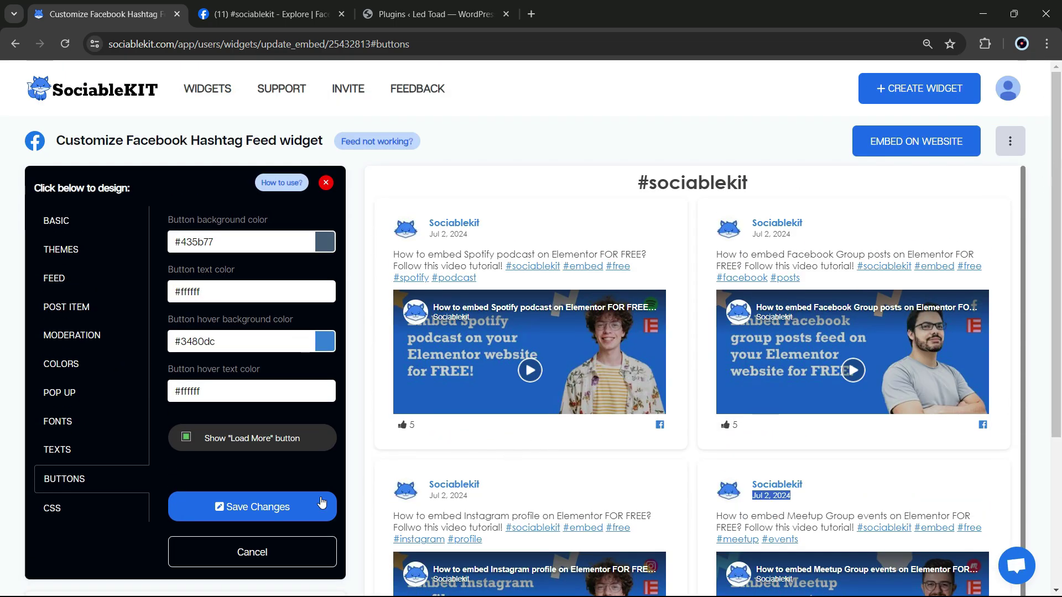
{"action": "left_click", "coordinate": [53, 513]}
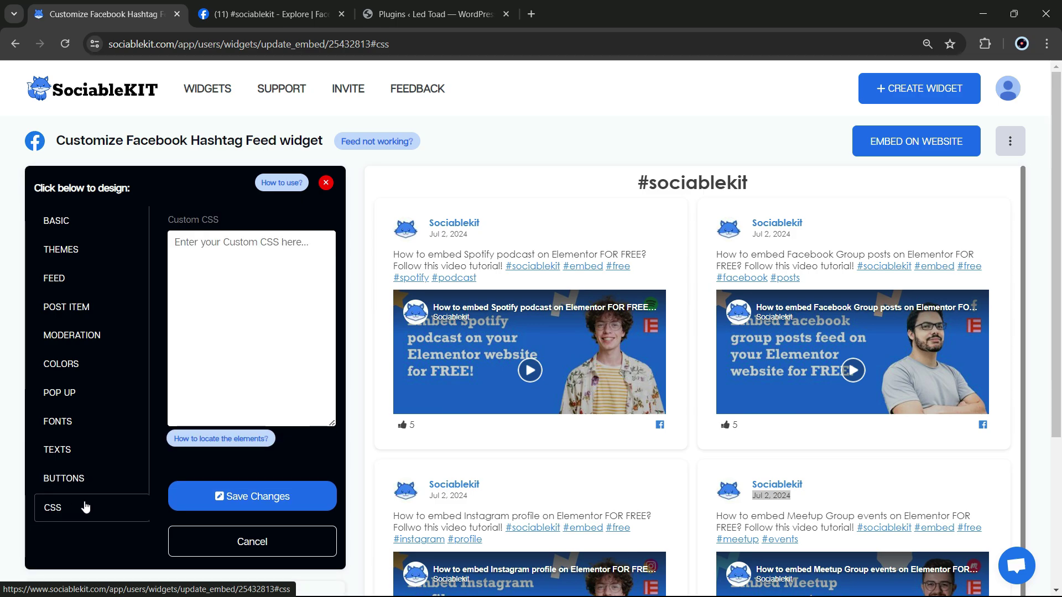
- Start embedding the widget on a website, find Elementor as the website builder, and copy its JavaScript embed code
{"action": "left_click", "coordinate": [913, 148]}
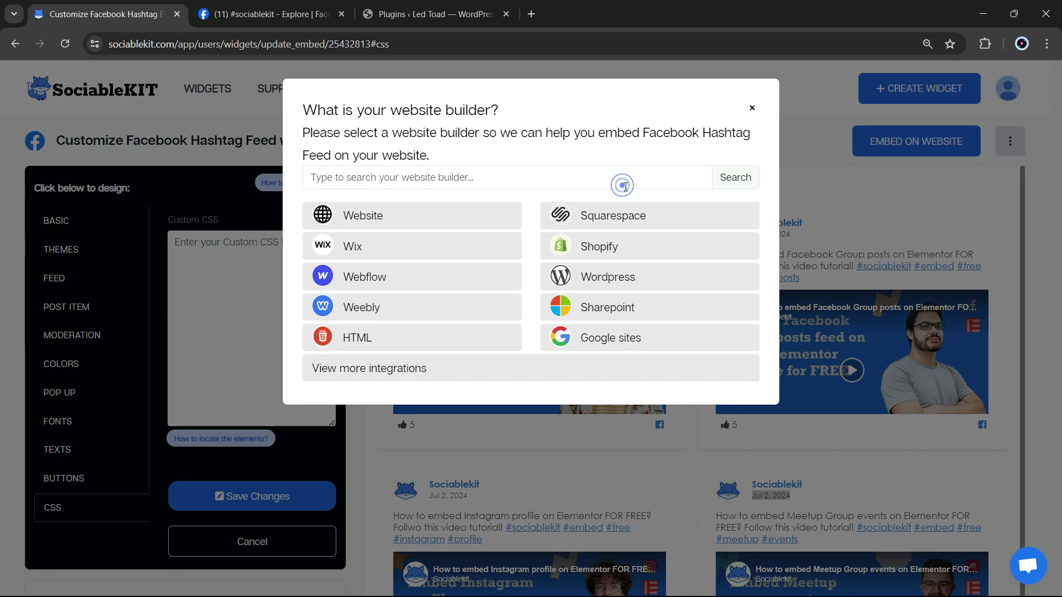
{"action": "left_click", "coordinate": [624, 185]}
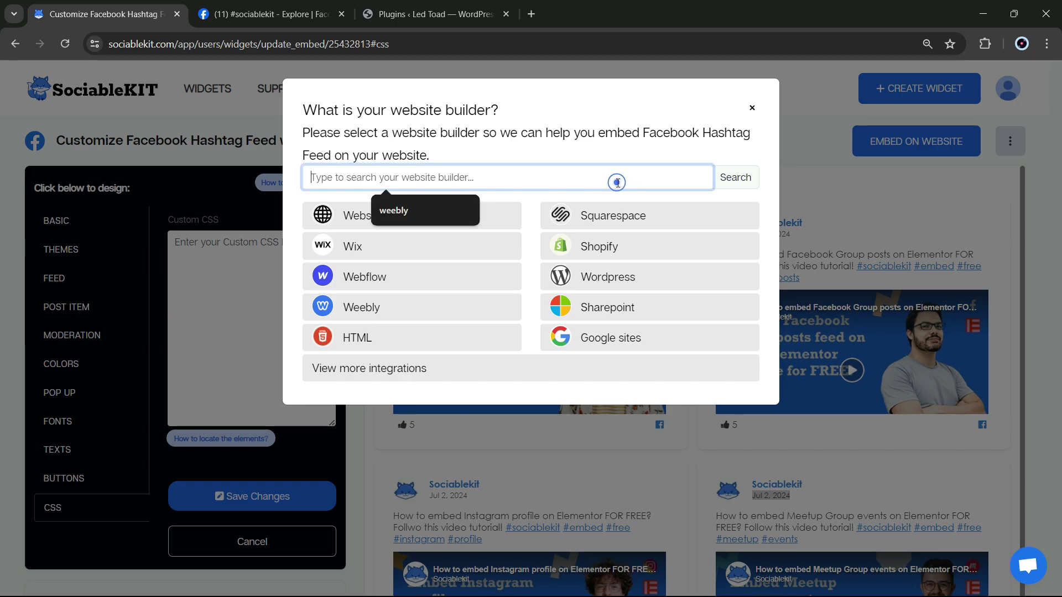
{"action": "type", "text": "elementor"}
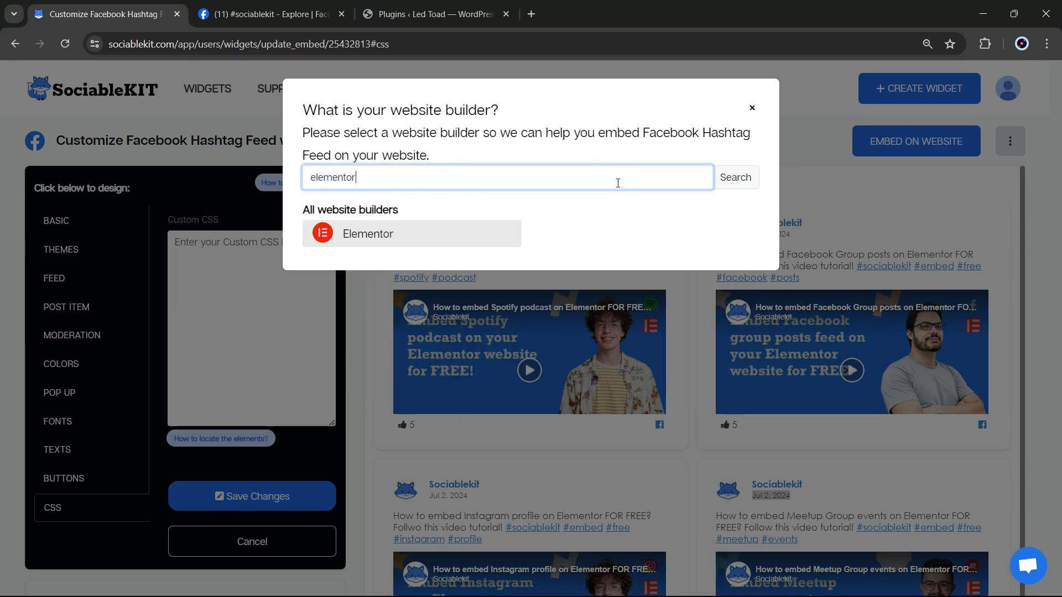
{"action": "left_click", "coordinate": [335, 242]}
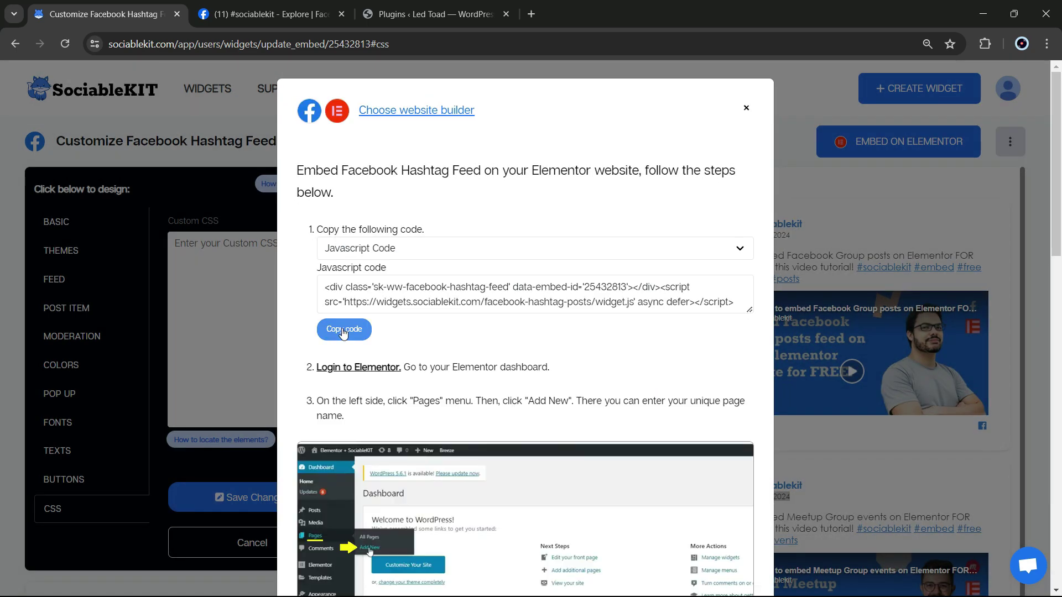
{"action": "left_click", "coordinate": [344, 329]}
- Switch to the WordPress dashboard and add a new page, opening it in the Elementor editor
{"action": "left_click", "coordinate": [416, 18]}
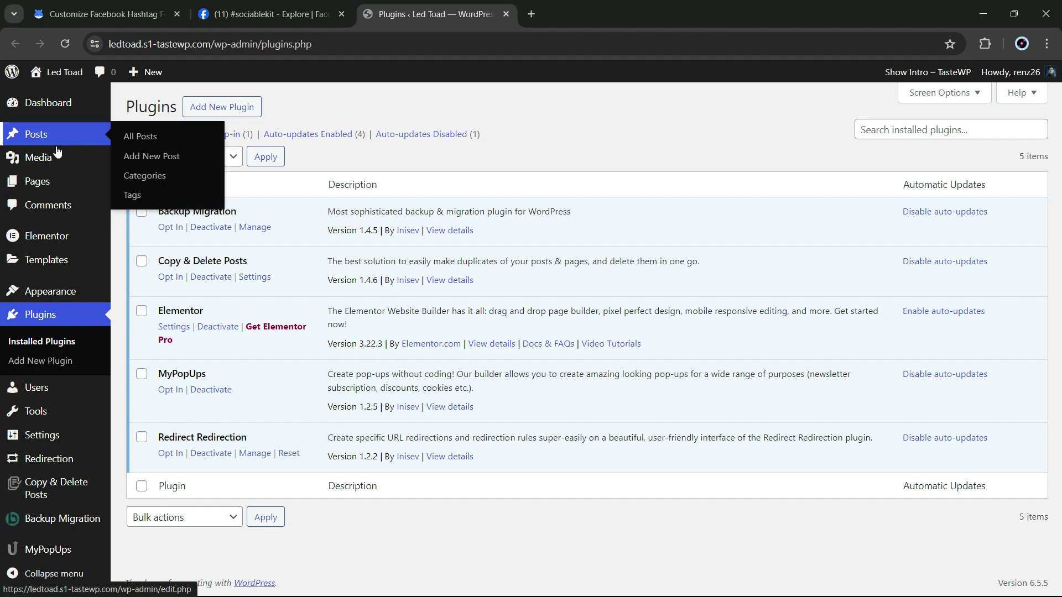
{"action": "mouse_move", "coordinate": [52, 183]}
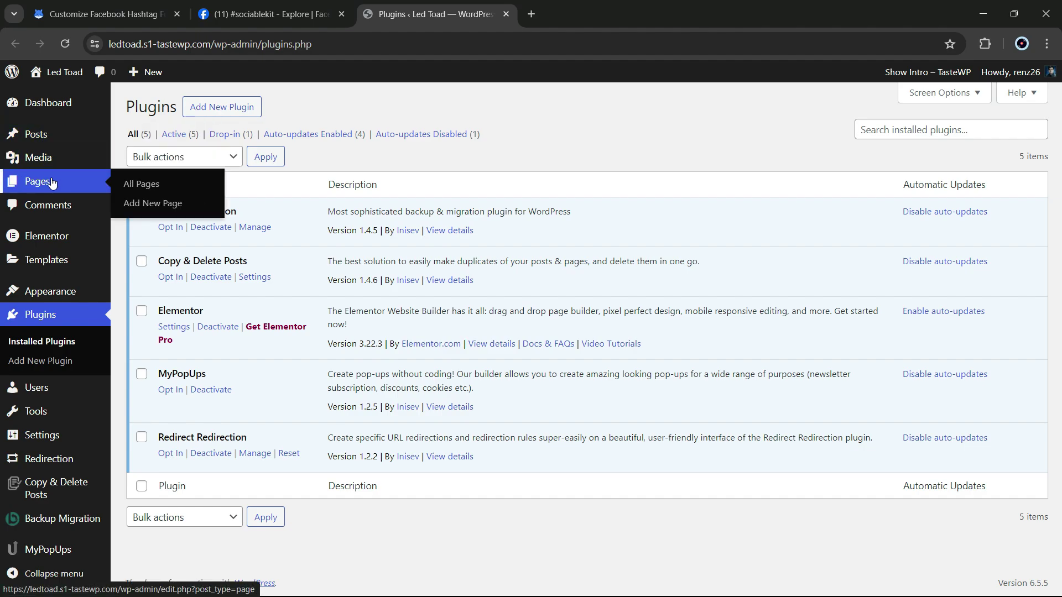
{"action": "left_click", "coordinate": [165, 210]}
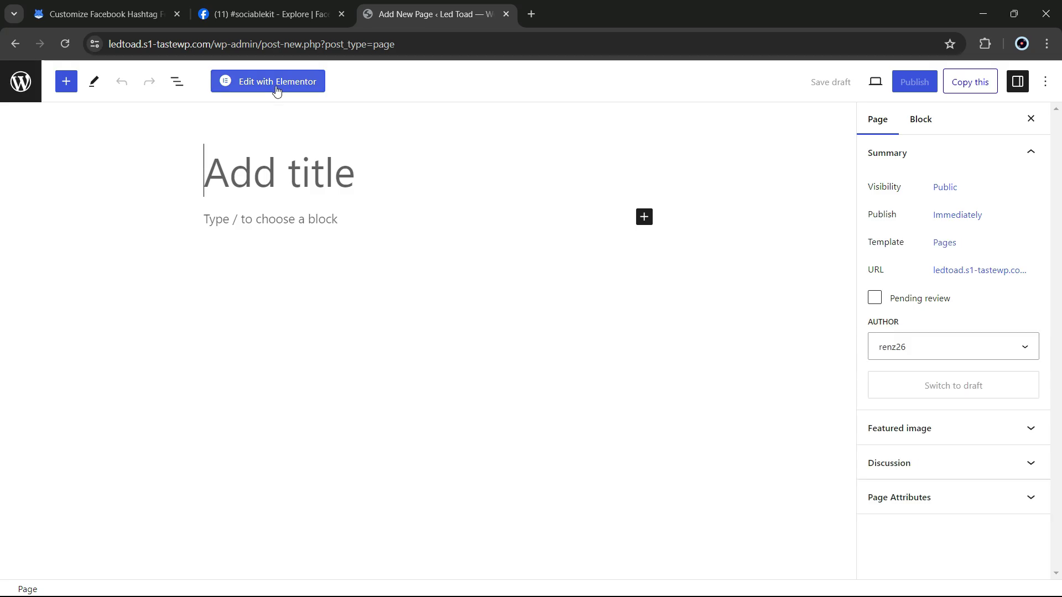
{"action": "left_click", "coordinate": [277, 83]}
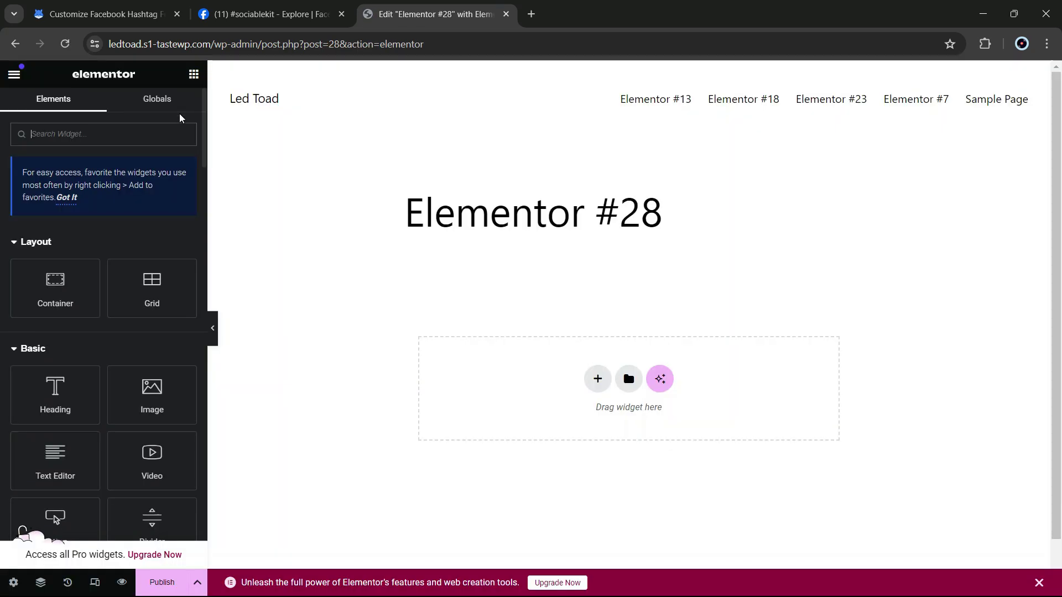
- Place an HTML widget in the page's empty content area, paste the copied embed code into it, and publish the page
{"action": "type", "text": "html"}
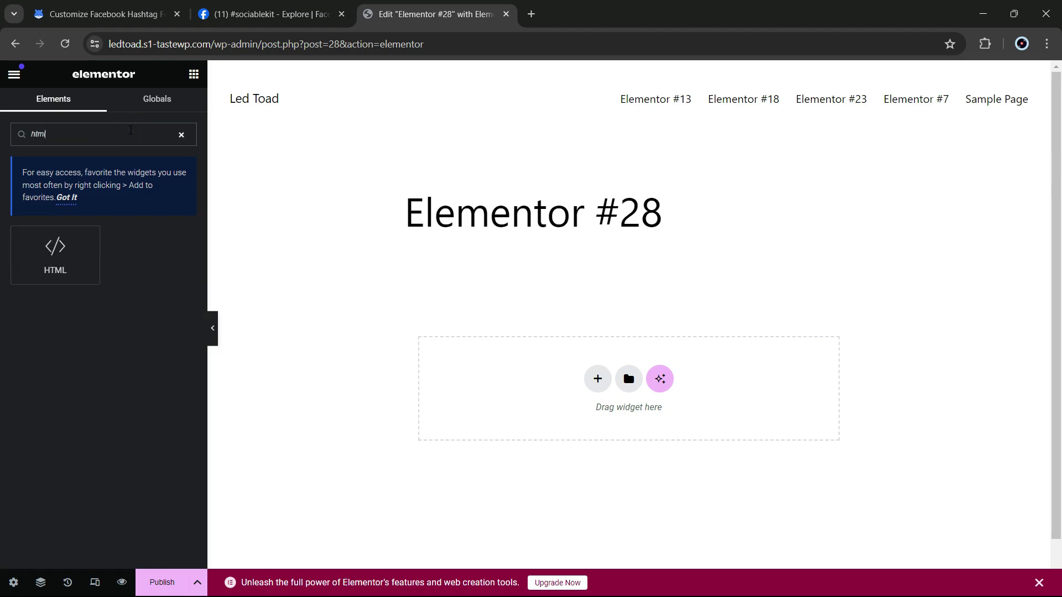
{"action": "left_click_drag", "start_coordinate": [58, 253], "coordinate": [668, 397]}
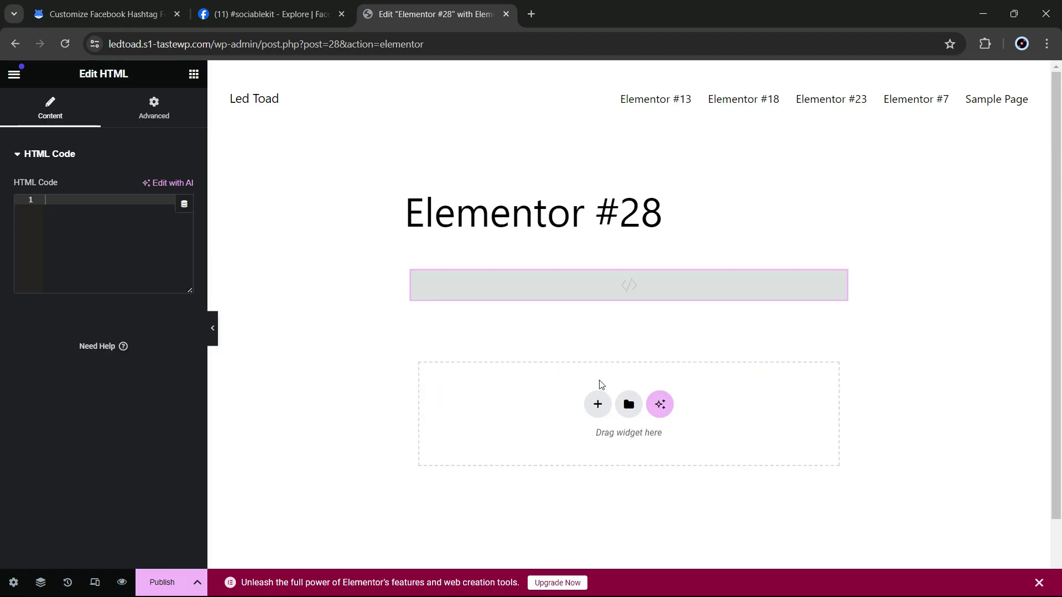
{"action": "left_click", "coordinate": [77, 209]}
{"action": "right_click", "coordinate": [78, 210]}
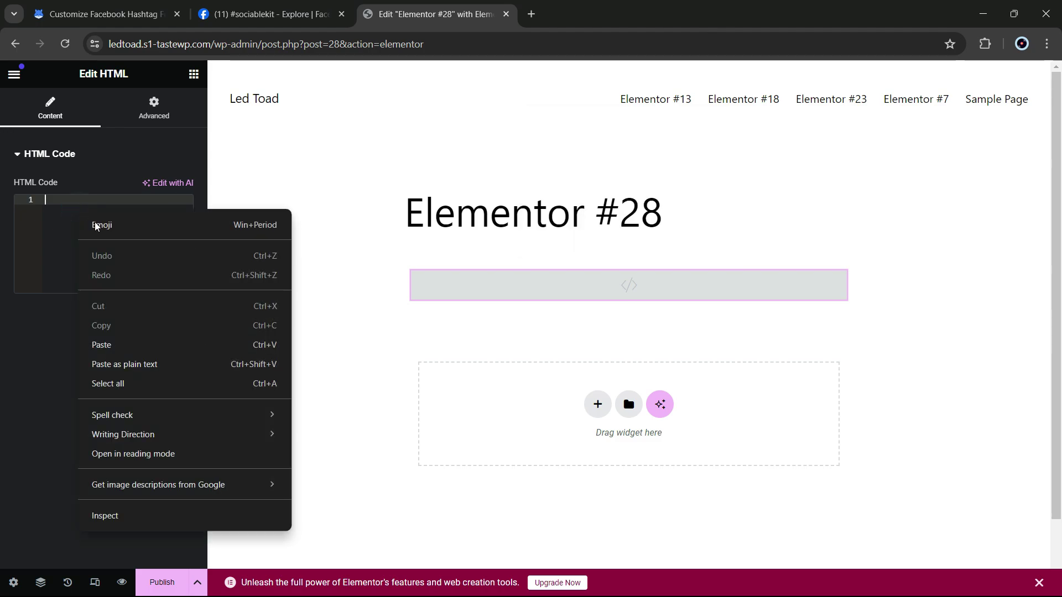
{"action": "left_click", "coordinate": [110, 345]}
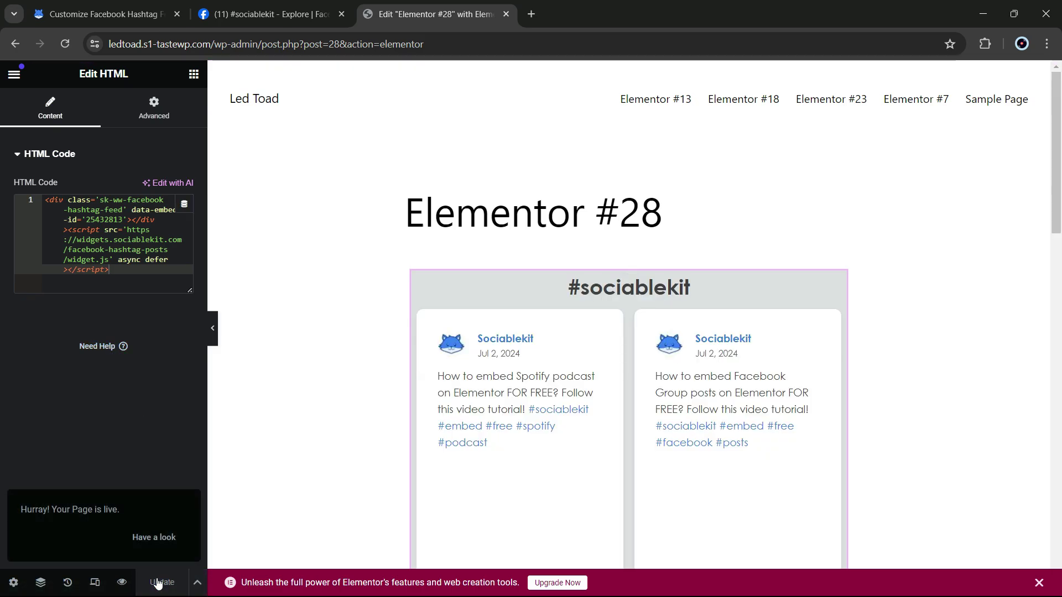
- View the published page live and load more posts at the end of the embedded feed
{"action": "left_click", "coordinate": [156, 542]}
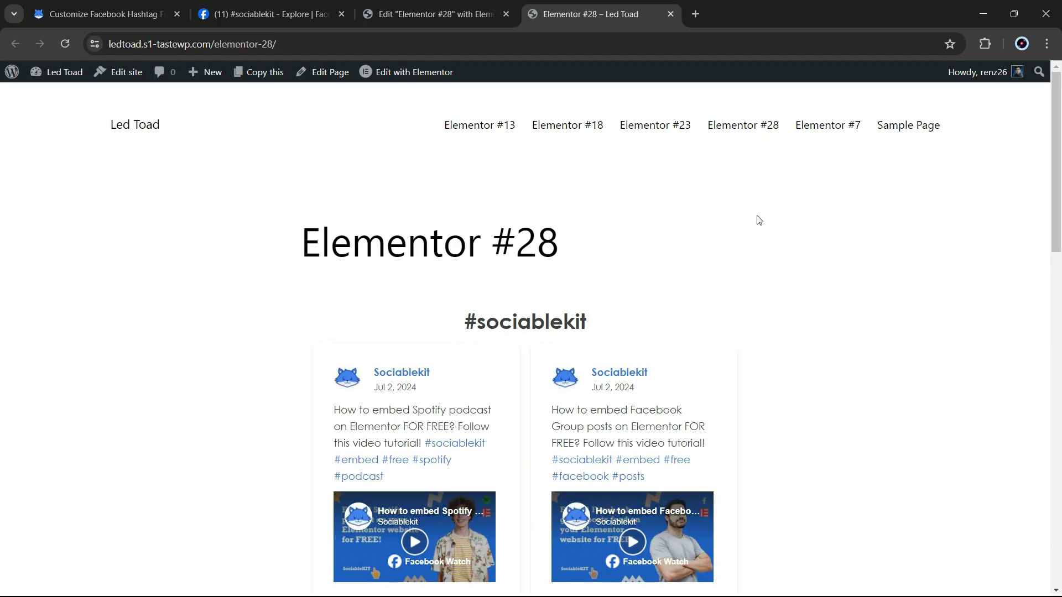
{"action": "left_click_drag", "start_coordinate": [1056, 132], "coordinate": [1058, 474]}
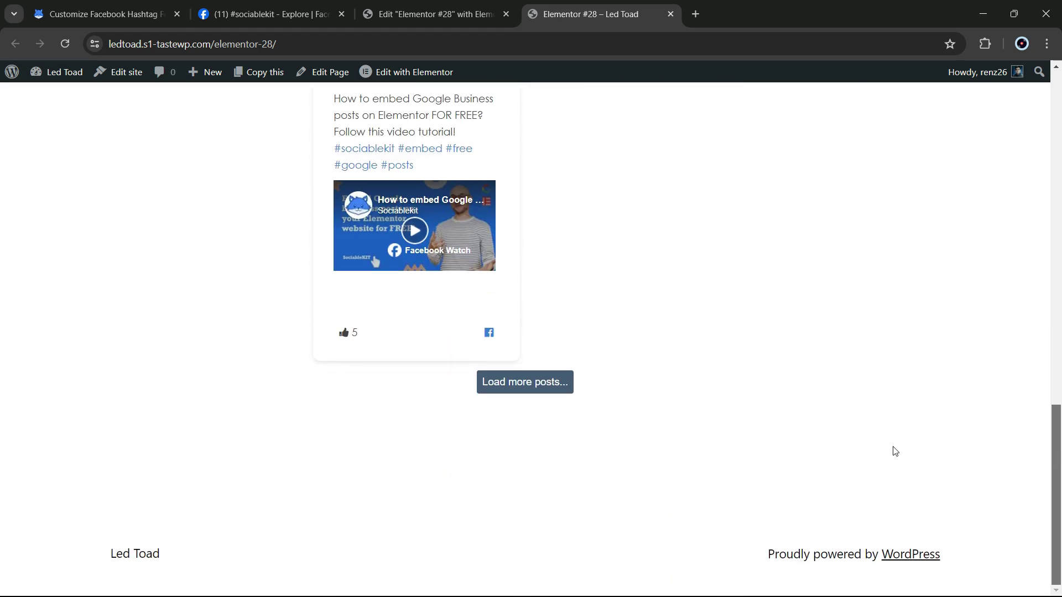
{"action": "left_click", "coordinate": [530, 383]}
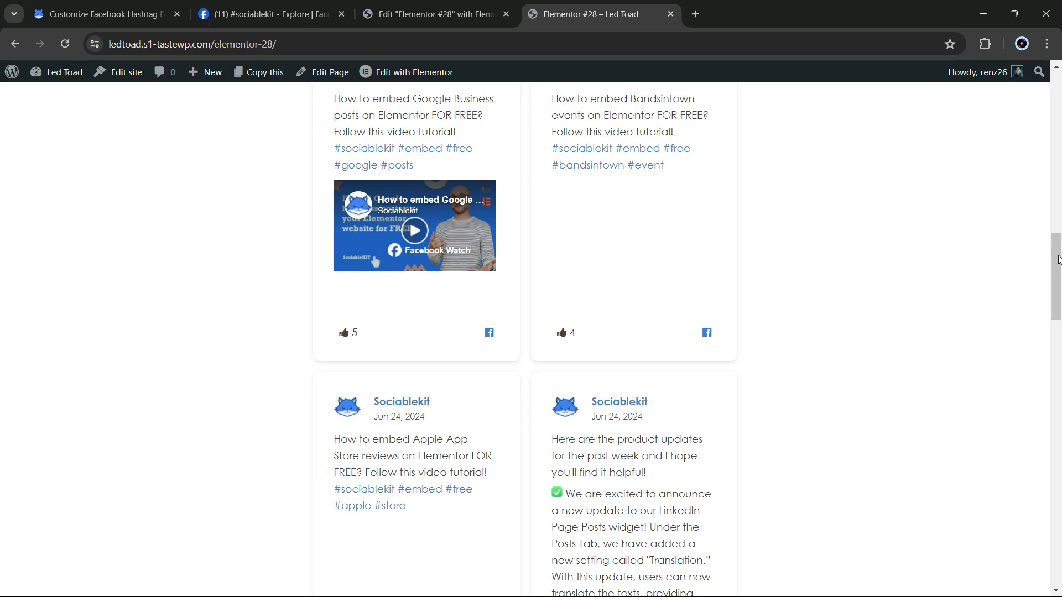
- Open the Jun 23, 2024 post about tweets with hashtags in the feed's pop-up and advance to the following post
{"action": "left_click_drag", "start_coordinate": [1058, 260], "coordinate": [1042, 369]}
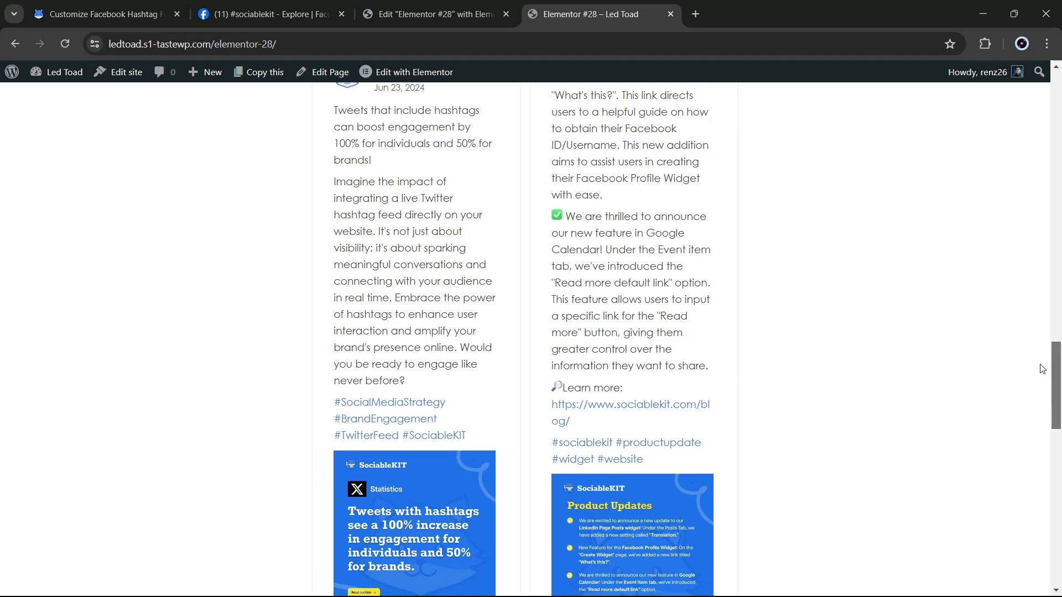
{"action": "left_click", "coordinate": [409, 258]}
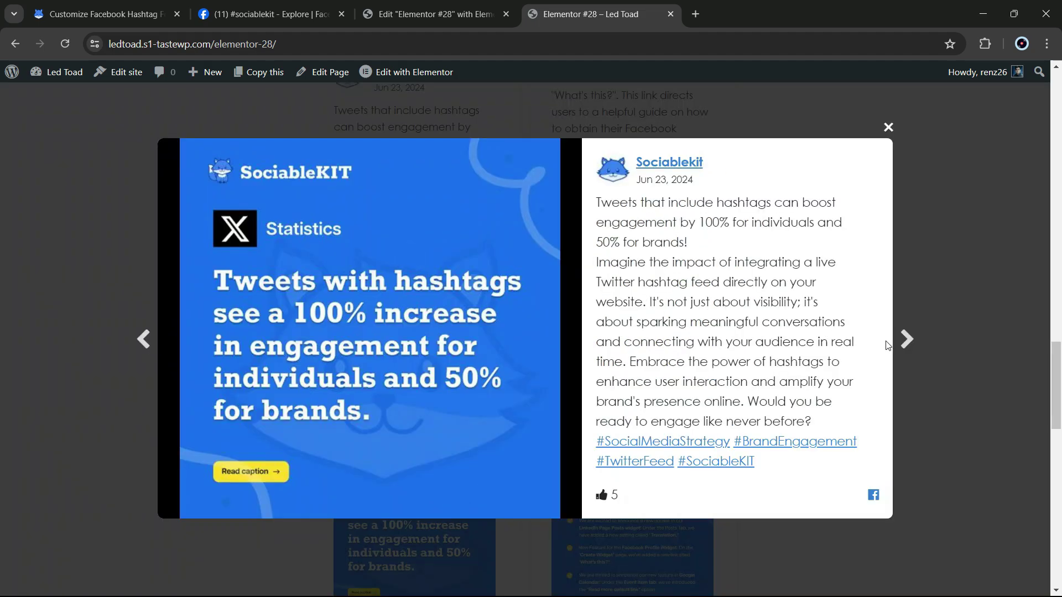
{"action": "left_click", "coordinate": [905, 346]}
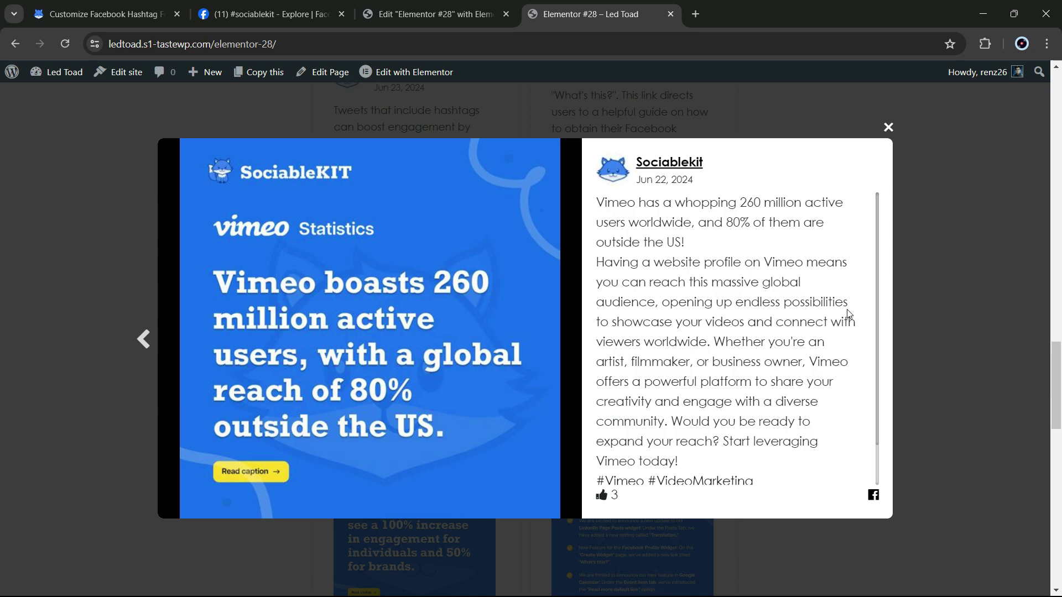
- View the Sociablekit Facebook page linked in the post pop-up, close both, and return to the start of the live page
{"action": "left_click", "coordinate": [681, 163]}
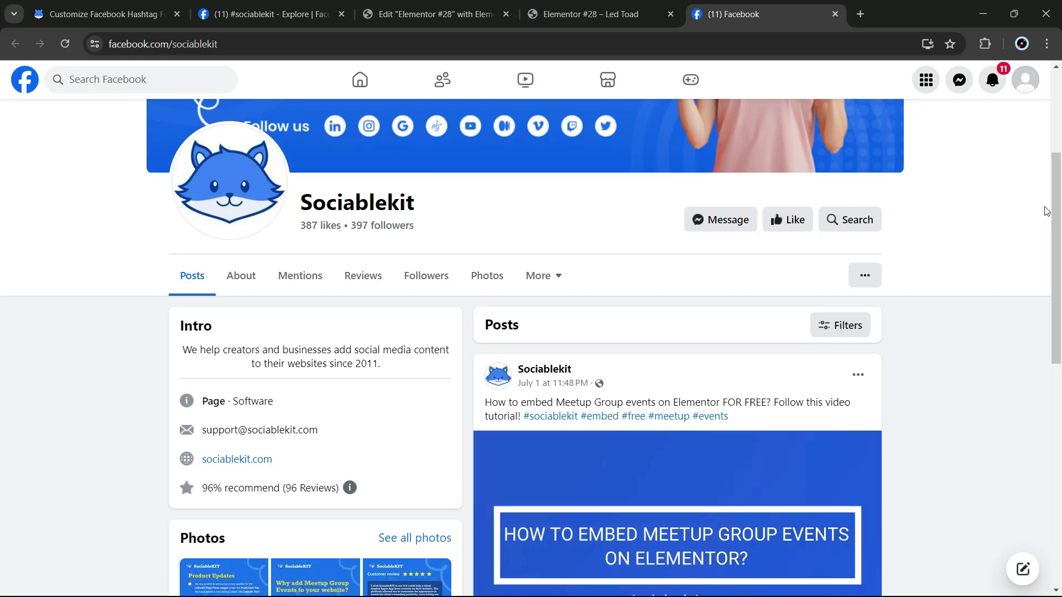
{"action": "left_click_drag", "start_coordinate": [1053, 211], "coordinate": [1049, 120]}
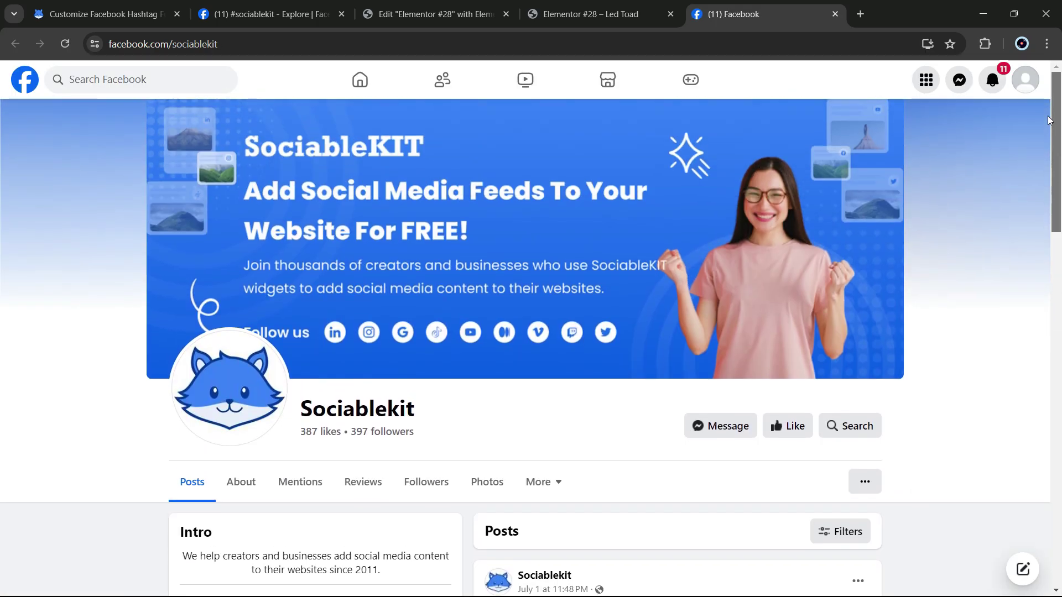
{"action": "left_click", "coordinate": [834, 14]}
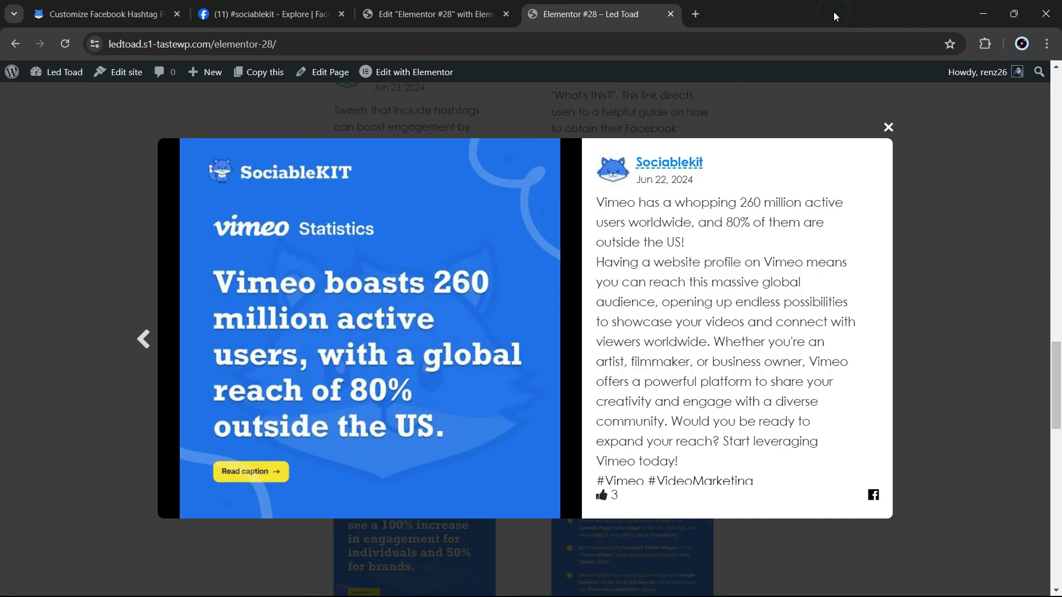
{"action": "left_click", "coordinate": [887, 127]}
{"action": "left_click_drag", "start_coordinate": [1055, 378], "coordinate": [1057, 90]}
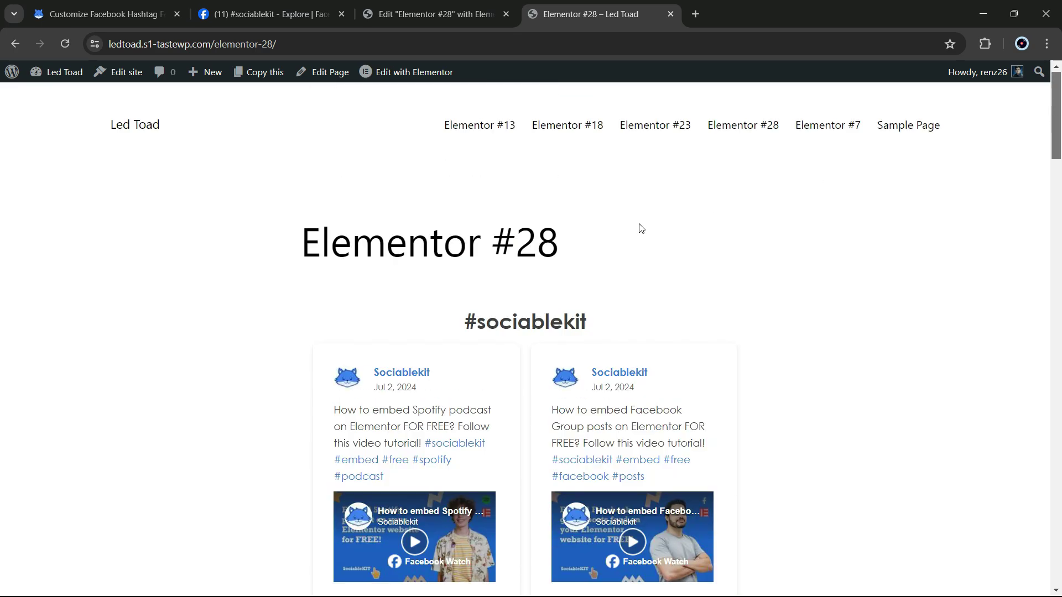